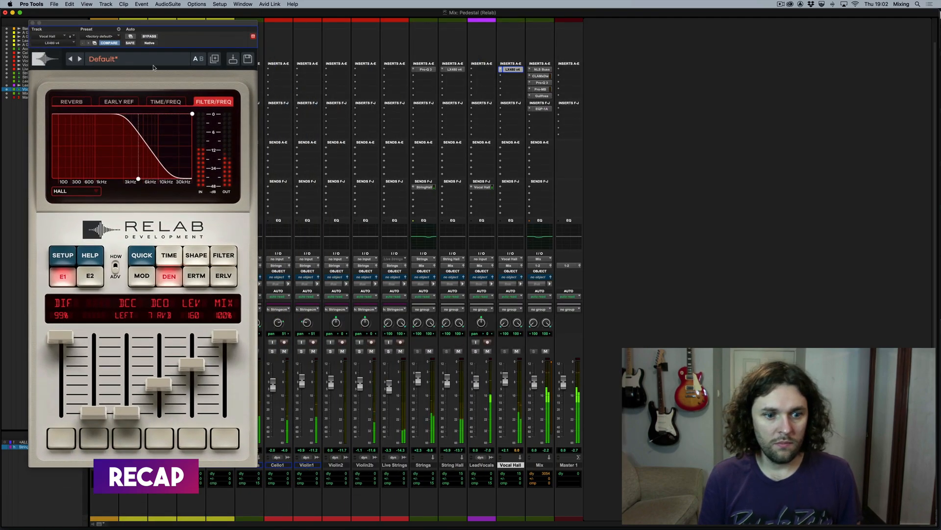
Lower the Vocal Hall reverb's shape to 109, spread to 103 and mid reverb time to 1.32
left_click(147, 258)
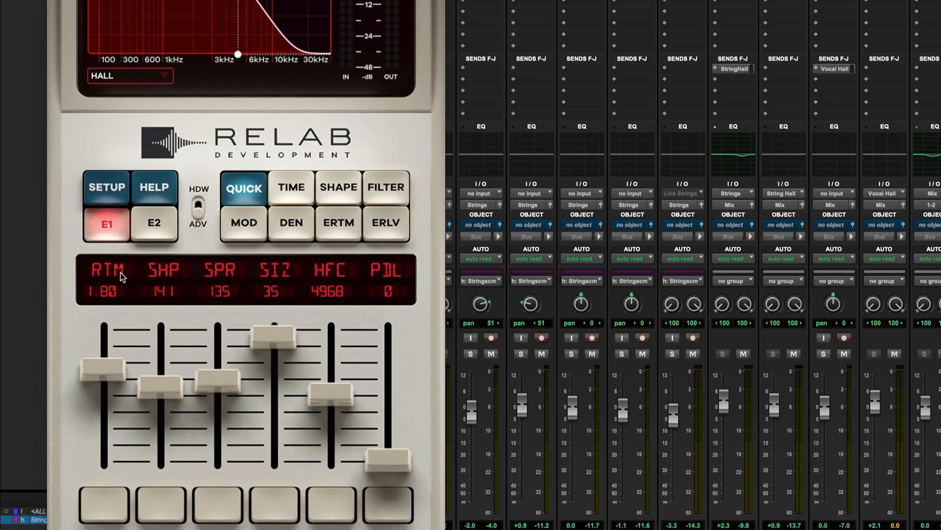
left_click_drag(169, 379, 213, 406)
left_click_drag(111, 369, 110, 388)
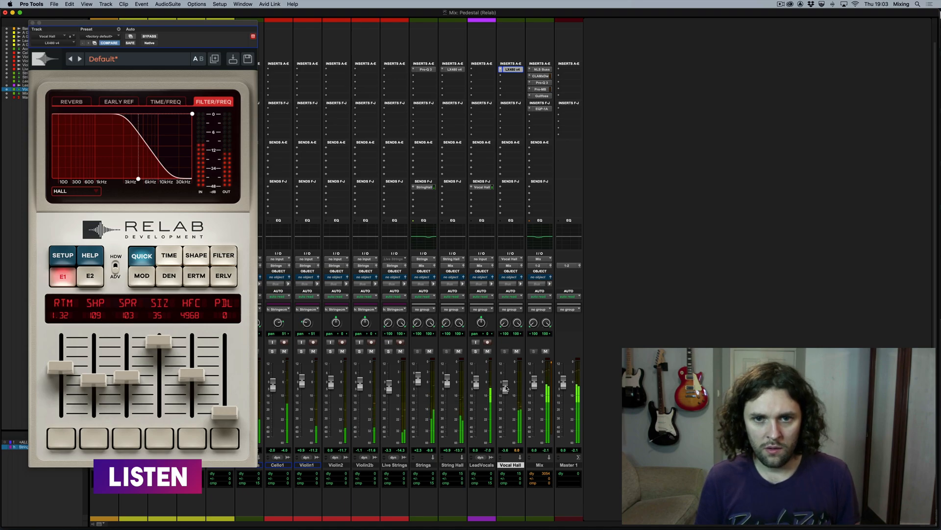
Open the NLS Buss plug-in on the Mix track and slightly lower its trim
left_click(539, 69)
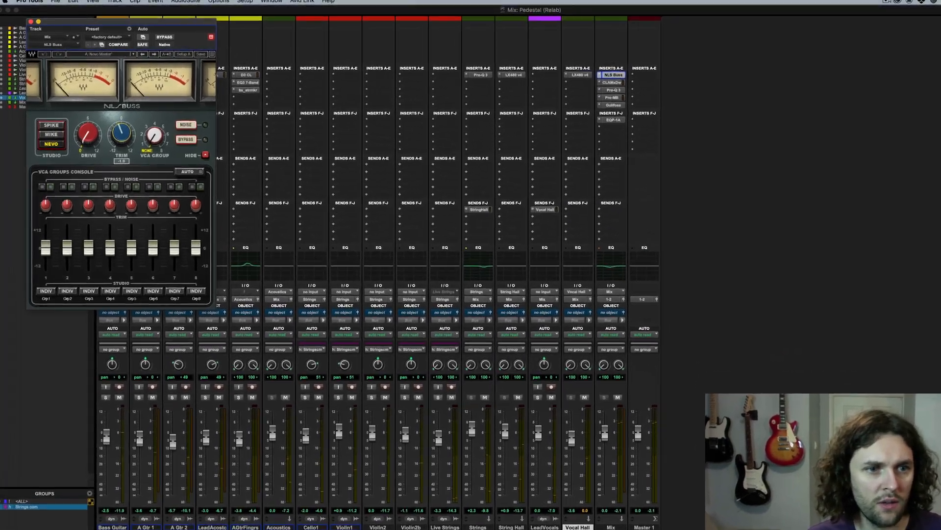
left_click_drag(119, 137, 119, 140)
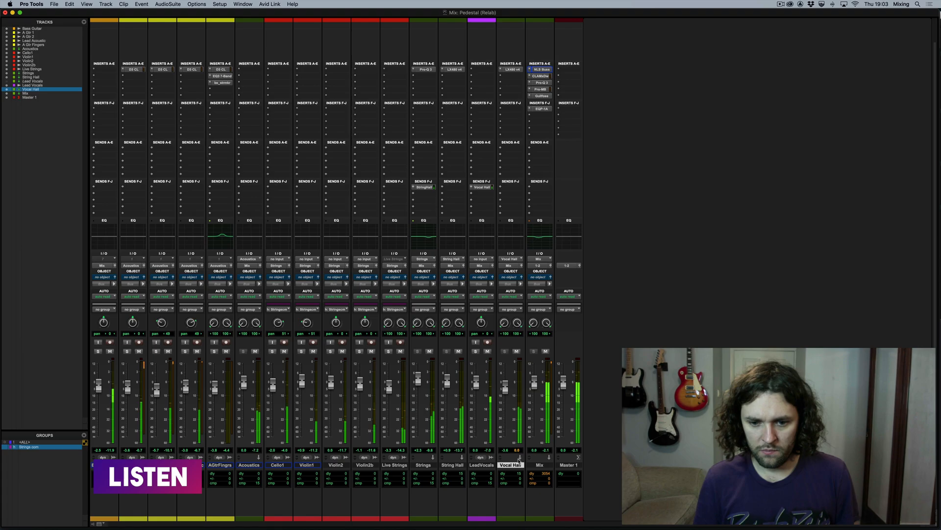
Bring up the LX480 reverb on the String Hall track and glance at the arrangement in the Edit window
left_click(518, 461)
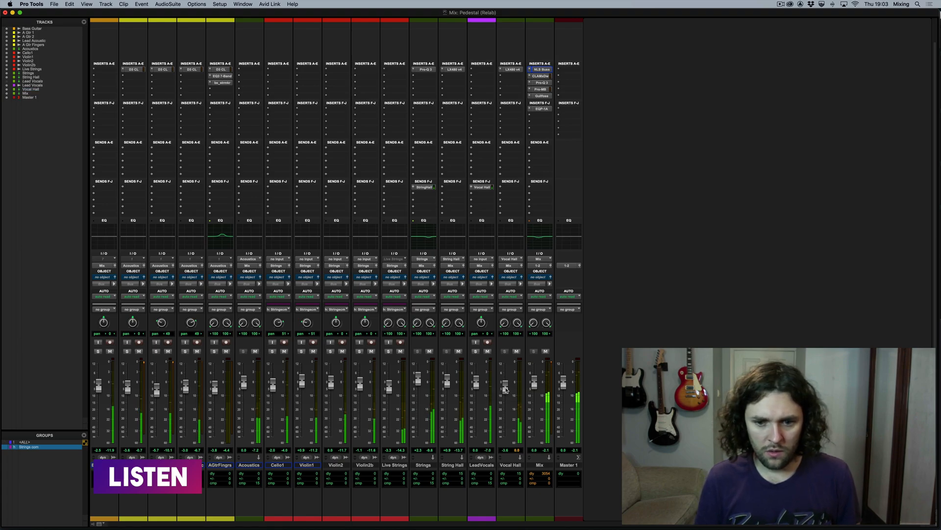
left_click(453, 465)
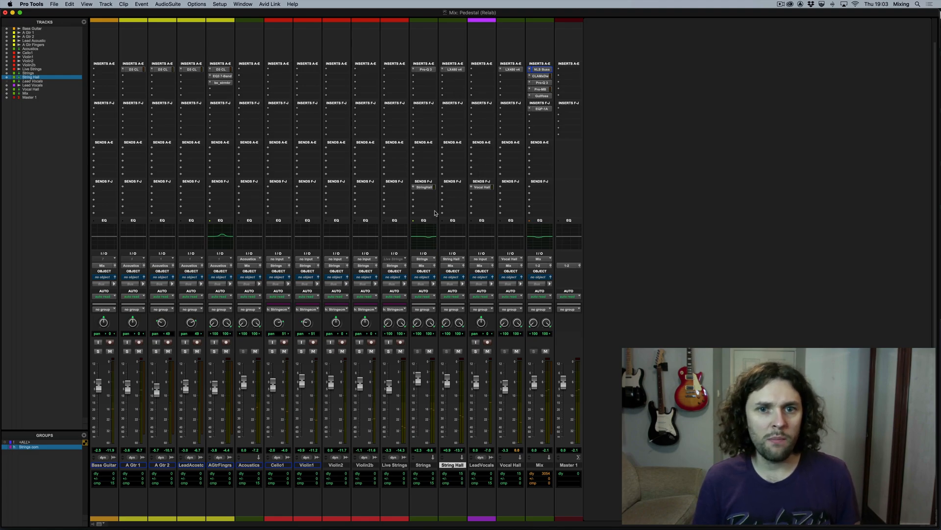
key("ctrl+alt+super+w")
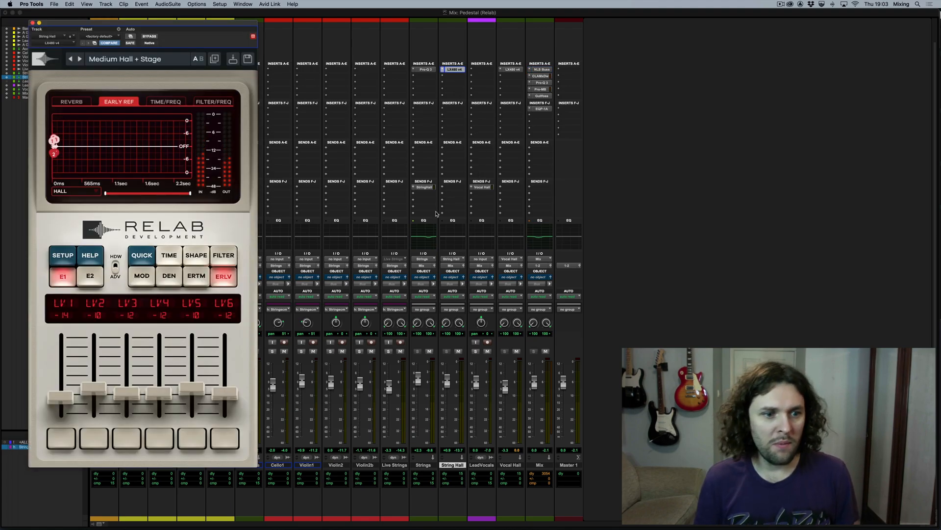
key("super+equal")
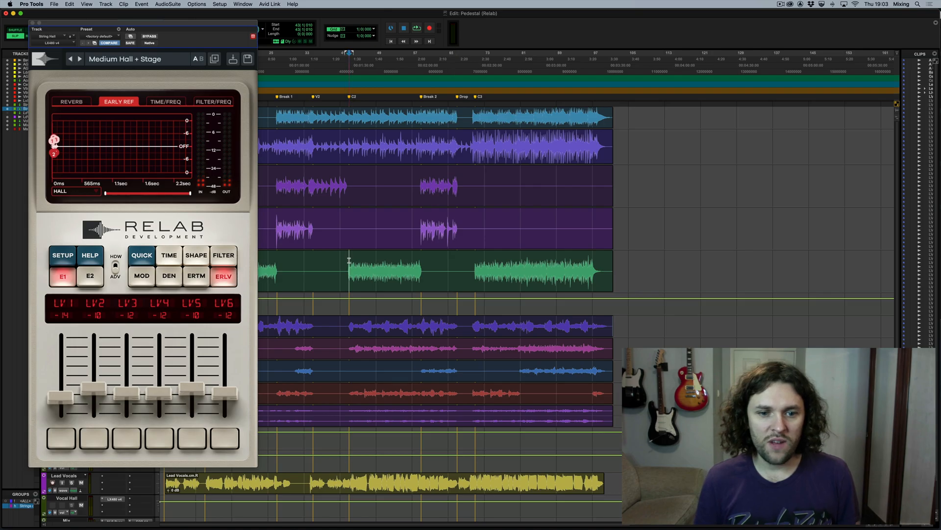
key("super+equal")
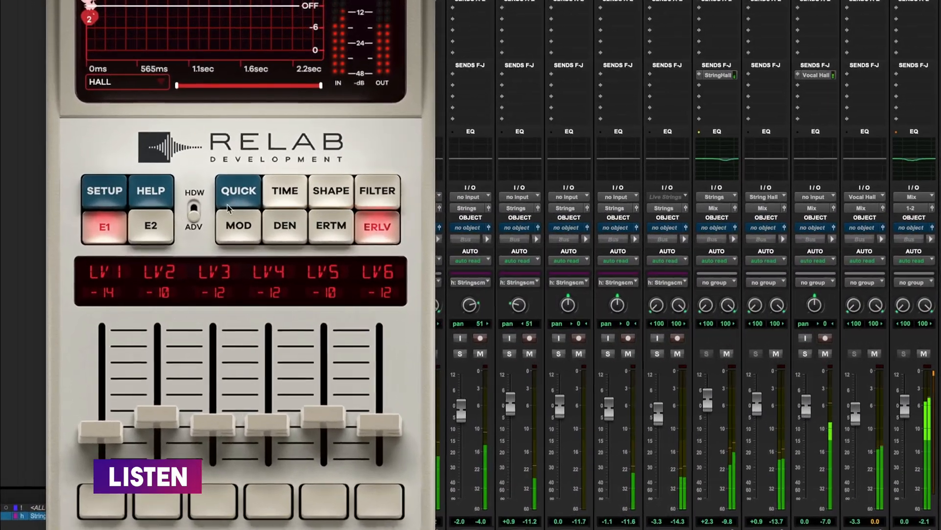
Set the String Hall reverb's mid reverb time to 3.27, shape to 132, spread to 128 and size to 32 m
left_click(199, 220)
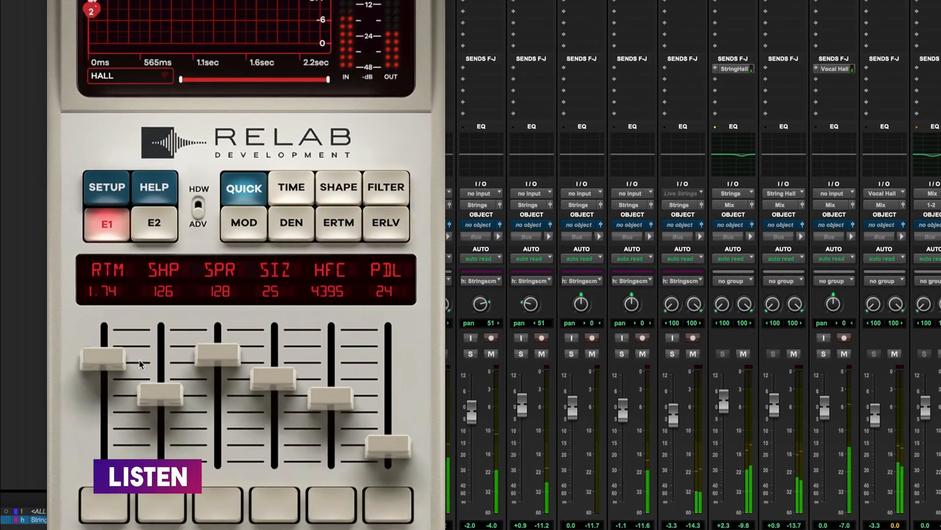
left_click_drag(286, 377, 286, 343)
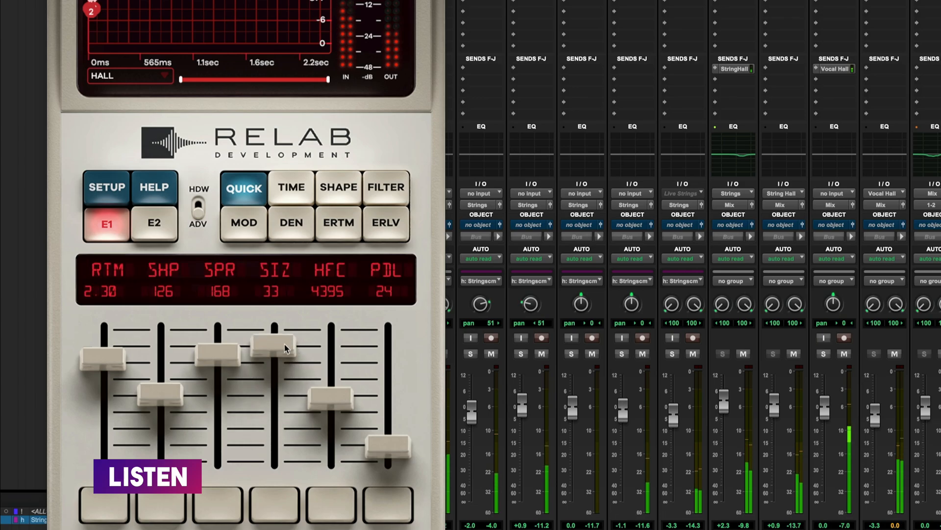
left_click_drag(95, 354, 100, 350)
left_click(267, 350)
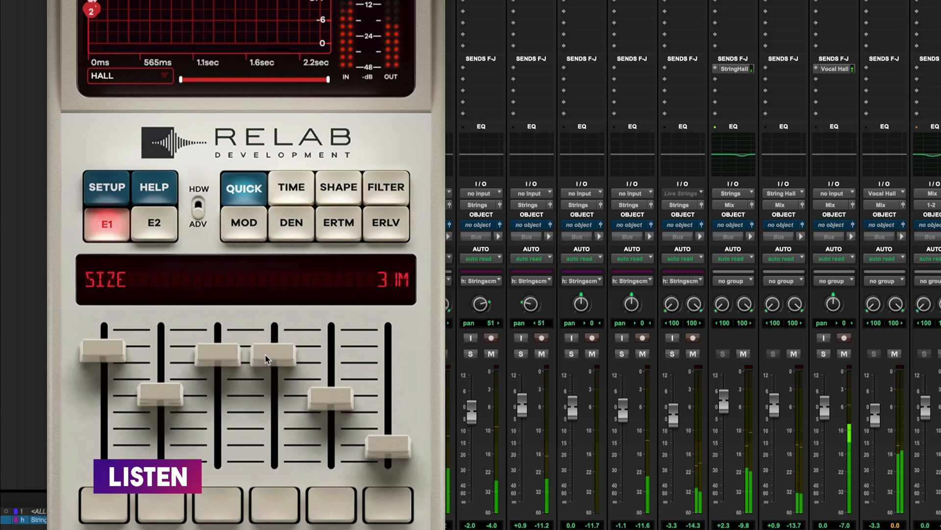
left_click_drag(267, 351, 174, 387)
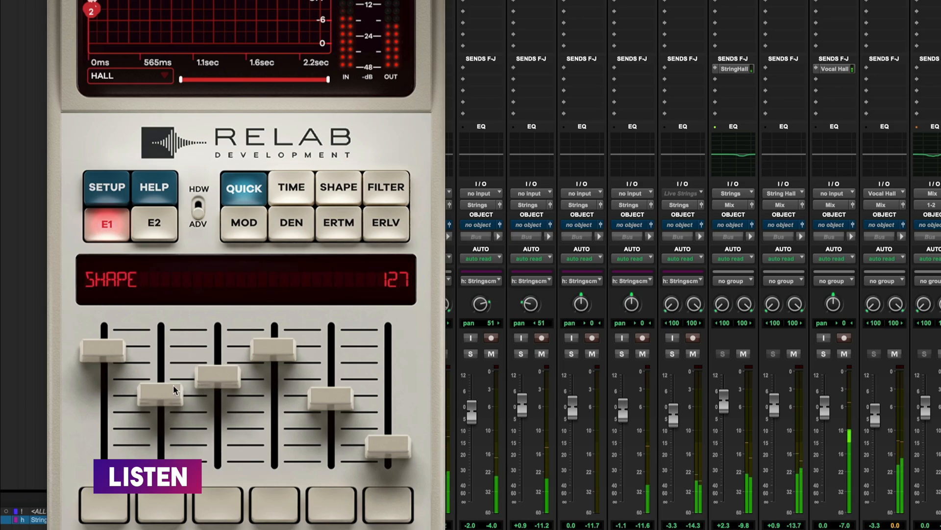
left_click_drag(105, 350, 113, 349)
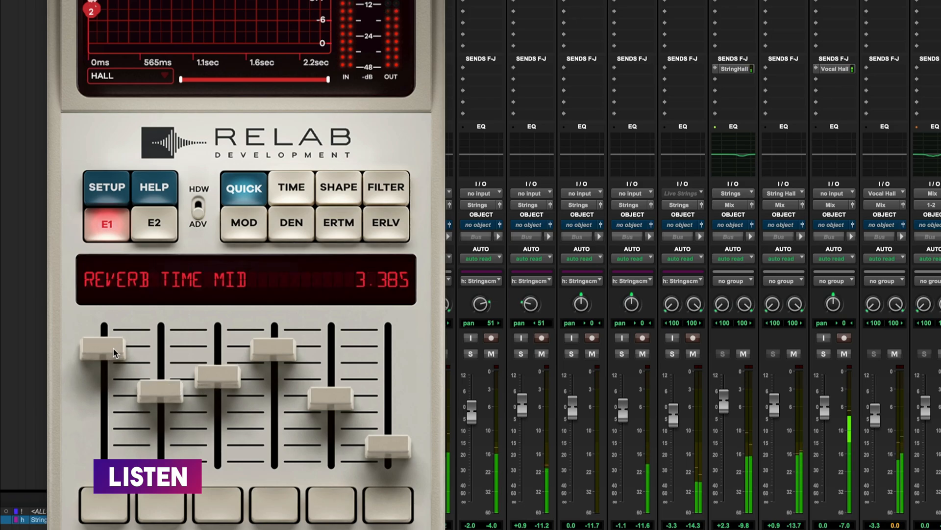
Raise the String Hall reverb's early reflection levels 1 to 6 to -9.9, -8.3, -9.5, -9.4, -9.2 and -11
left_click(329, 237)
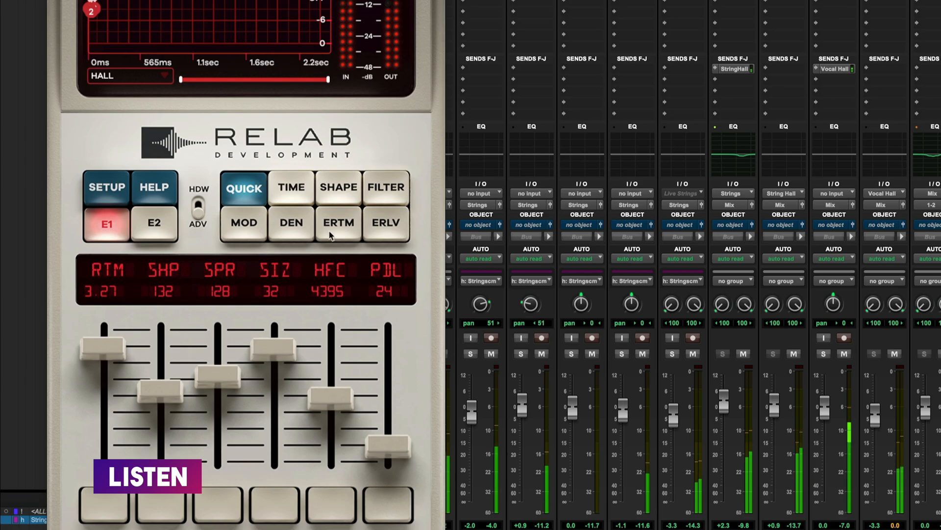
left_click(392, 227)
left_click_drag(120, 428, 202, 411)
left_click_drag(258, 427, 310, 410)
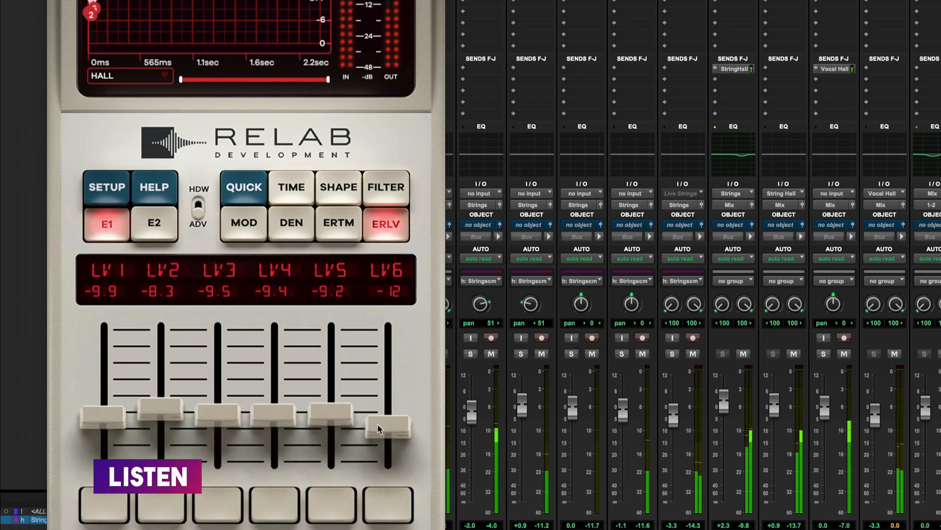
left_click_drag(378, 424, 379, 421)
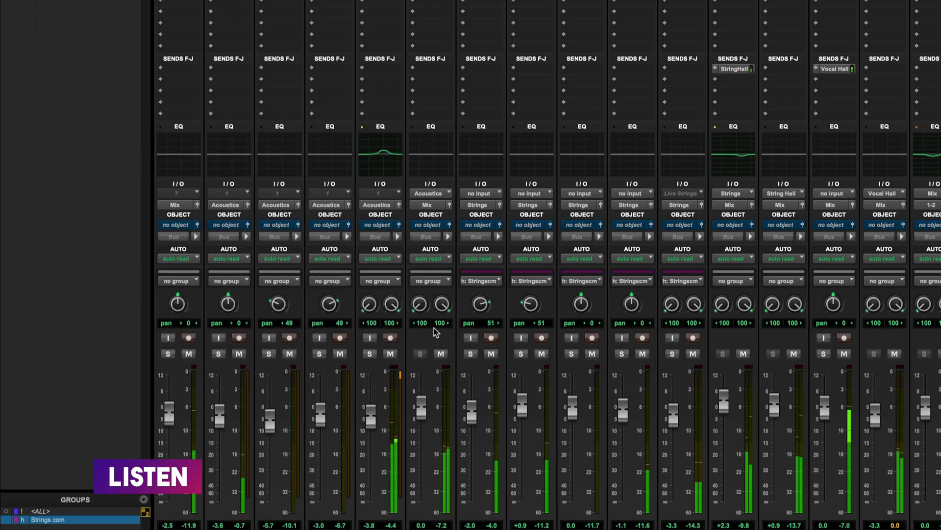
With Acoustics muted, lower the String Hall fader to -1.7 dB while comparing the mix with the hall returns muted and unmuted
left_click(441, 354)
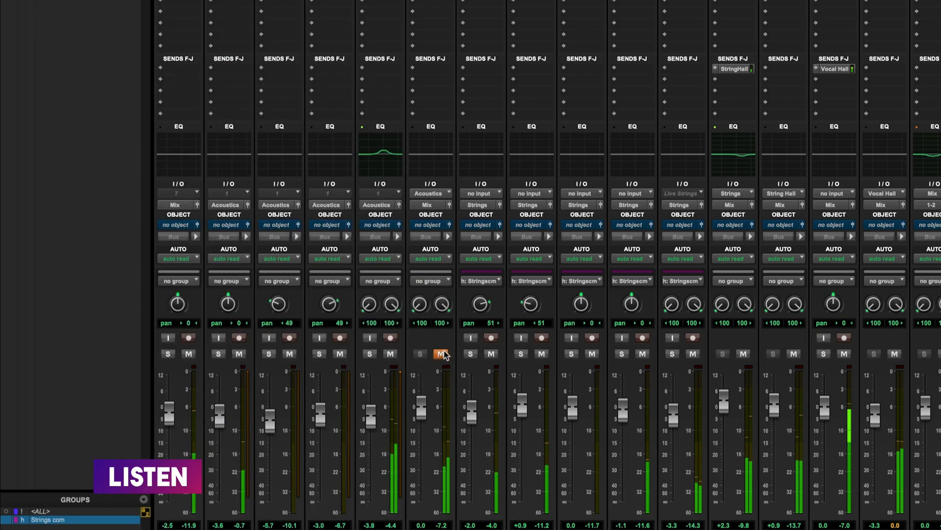
left_click_drag(774, 408, 775, 413)
left_click(794, 354)
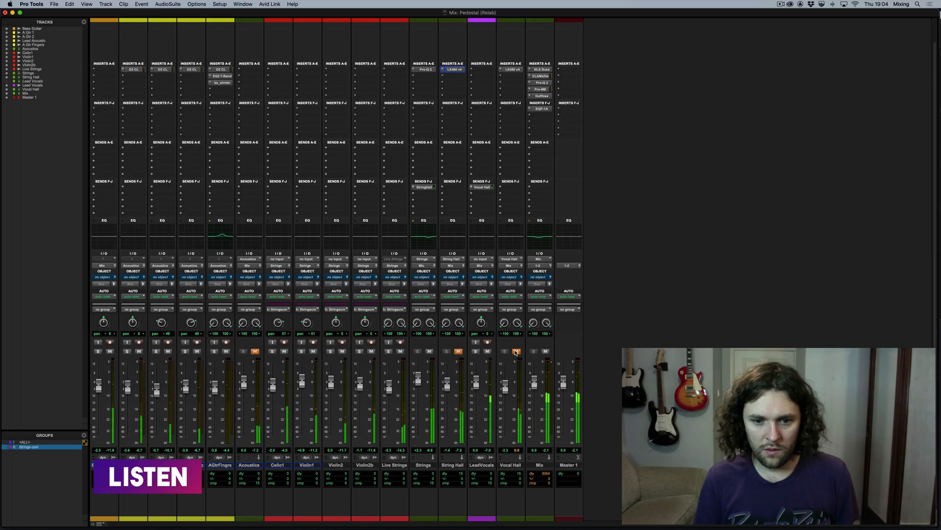
left_click(459, 351)
left_click_drag(448, 385, 448, 387)
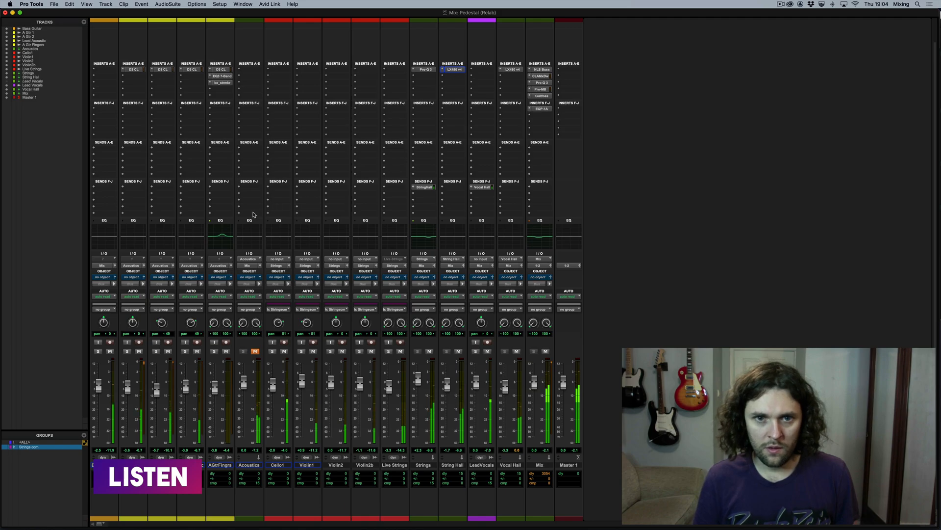
Reopen the String Hall reverb and slightly lower its mid reverb time
key("ctrl+alt+super+w")
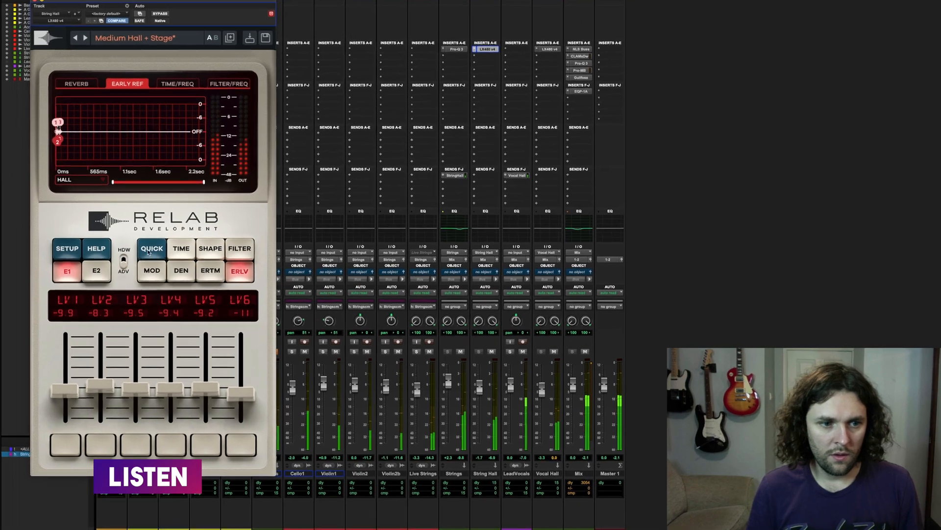
left_click(142, 256)
left_click_drag(74, 350, 75, 353)
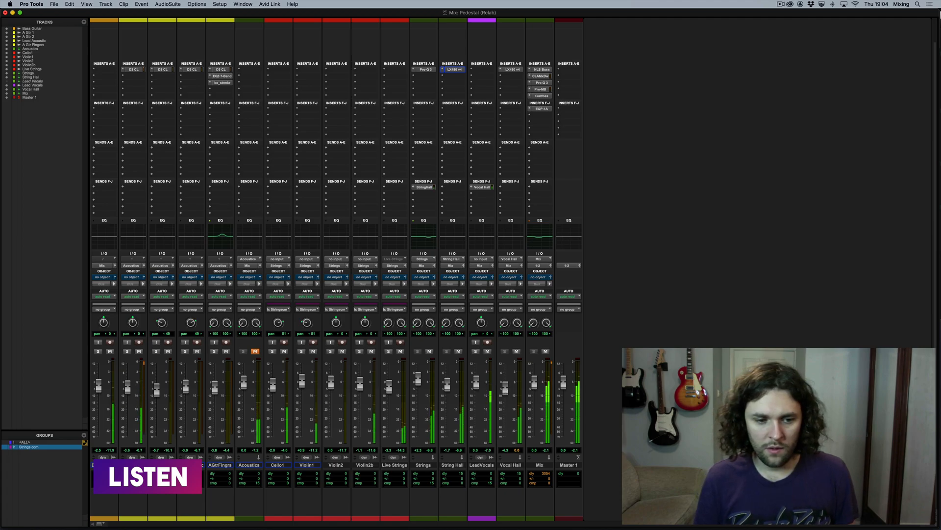
Select the String Hall and Vocal Hall tracks for a mute comparison and lower the Vocal Hall fader to -5.4 dB
left_click(449, 465)
left_click(510, 464, "super")
left_click(517, 351)
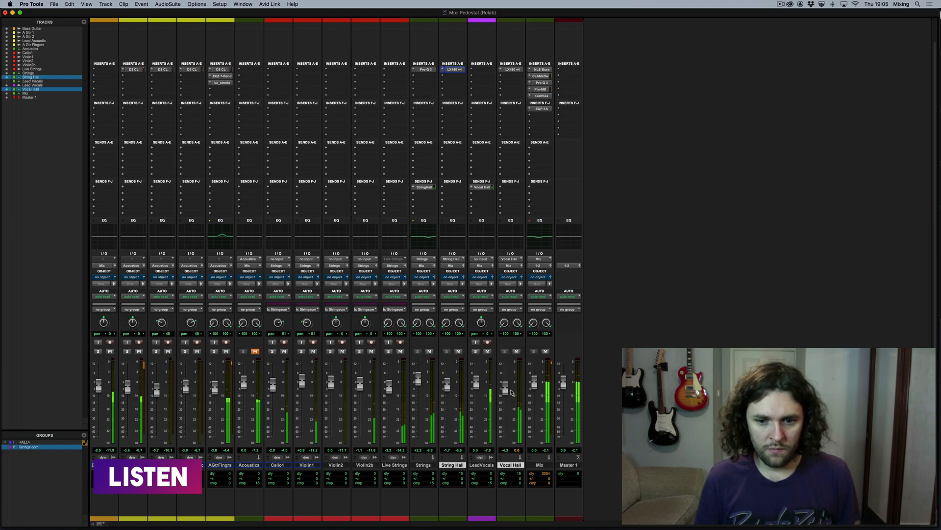
left_click_drag(505, 390, 505, 390)
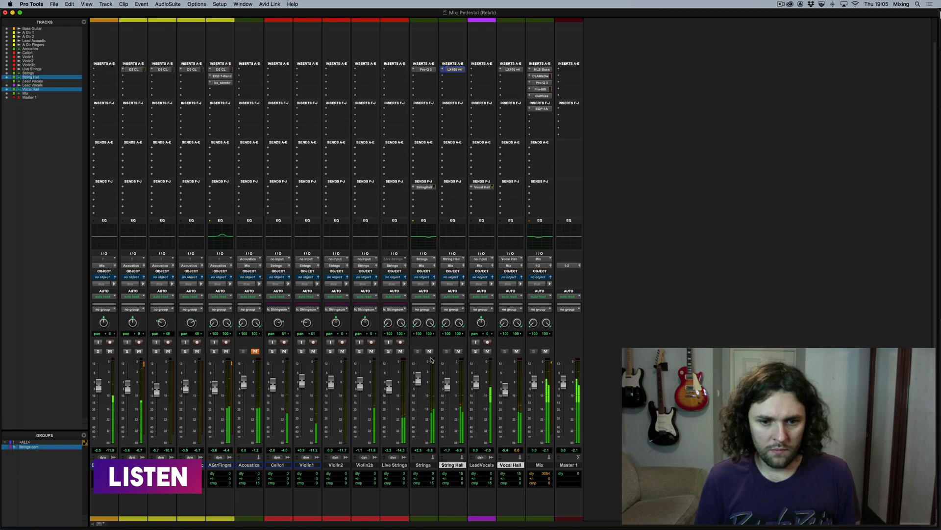
Mute the Strings and String Hall tracks, and copy the LeadVocals track's Vocal Hall send to Acoustics, opening its send window
left_click(458, 351)
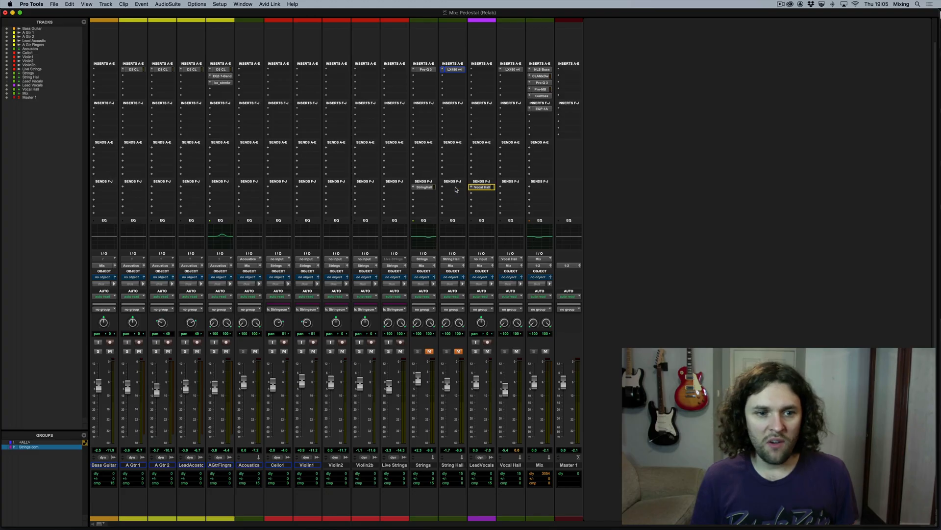
left_click_drag(293, 237, 251, 187)
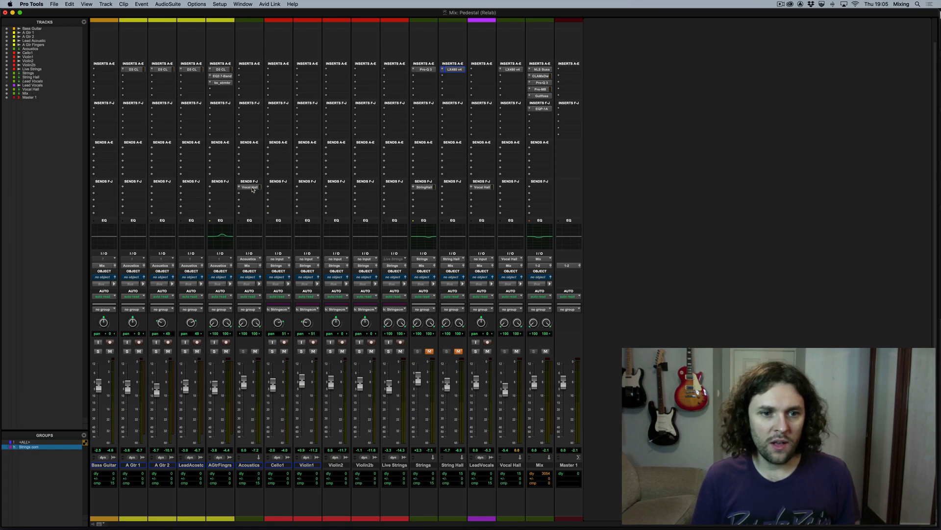
left_click(251, 188)
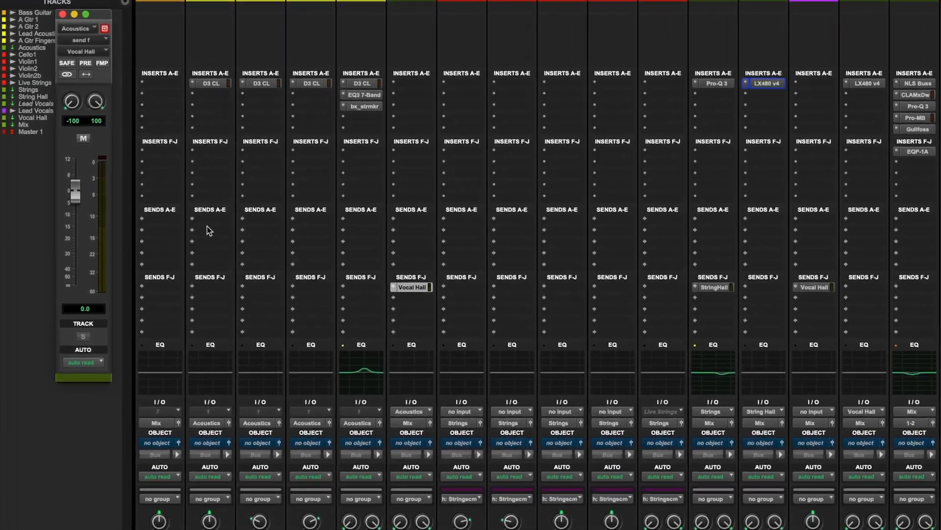
Set the Acoustics track's Vocal Hall send level to about -6 dB, comparing the mix with the send and reverb return muted
left_click_drag(74, 199, 79, 165)
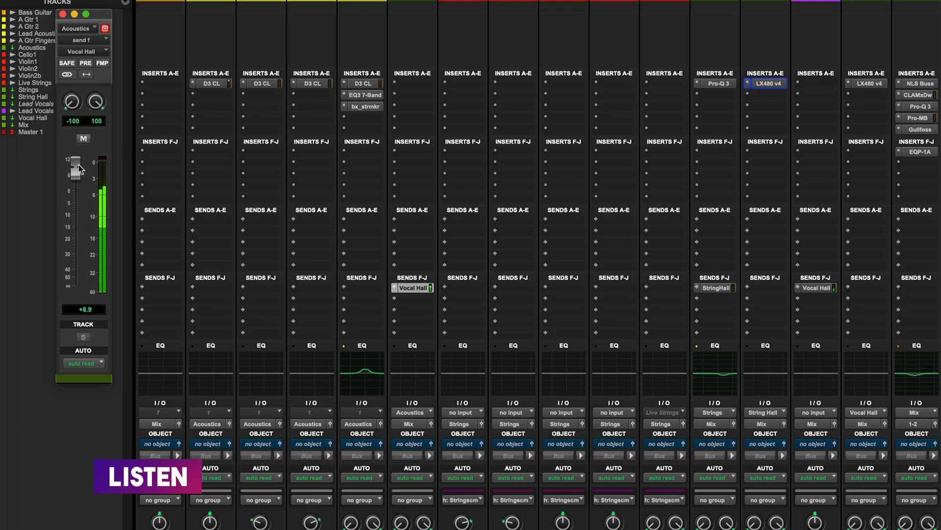
left_click_drag(77, 199, 76, 208)
left_click(424, 289, "ctrl+super")
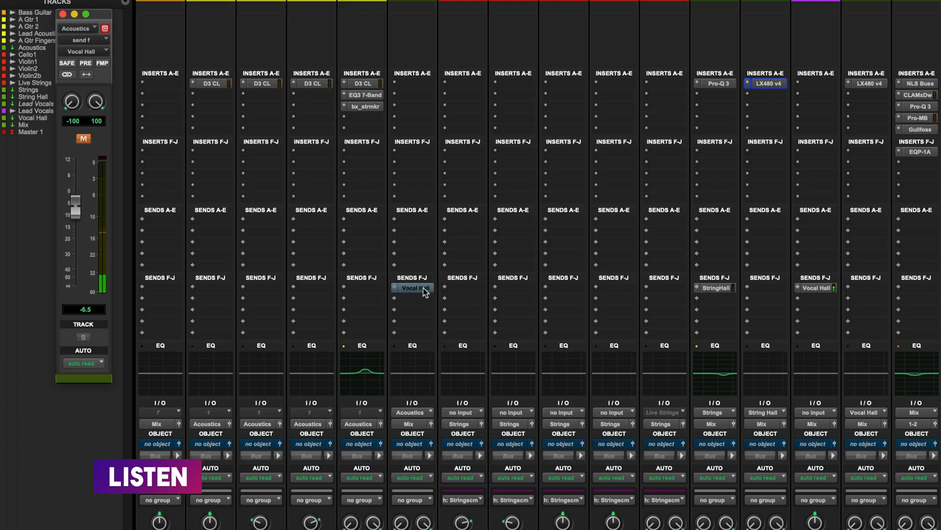
left_click(424, 289, "ctrl+super")
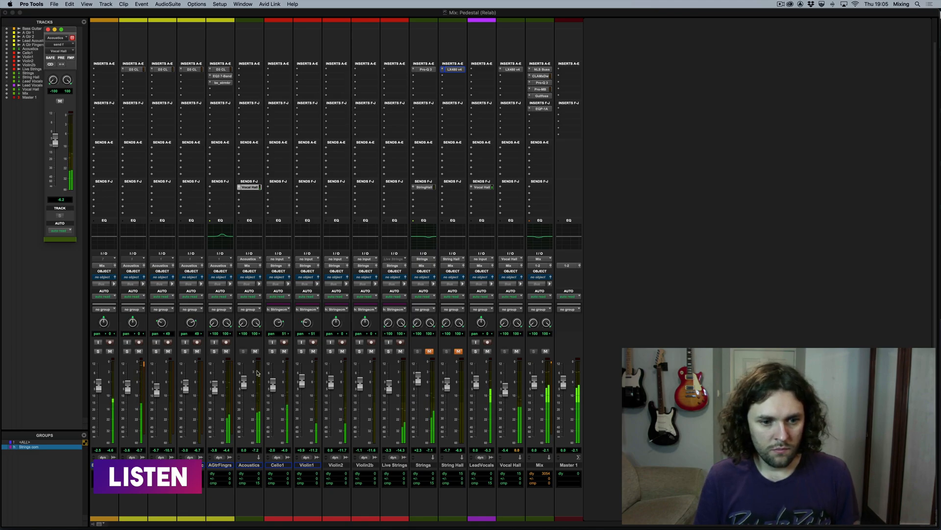
left_click(517, 352)
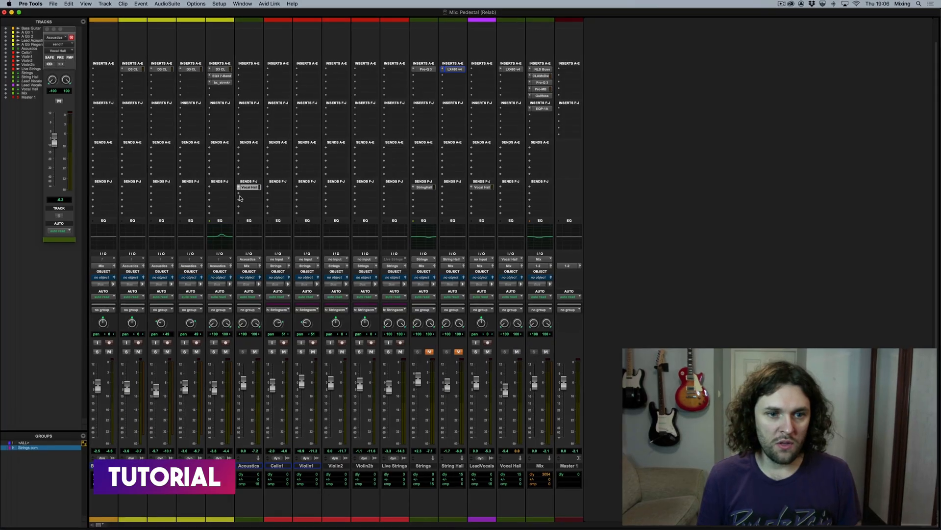
Create a stereo aux input track named Guitar Hall from a new send on the Acoustics track
right_click(240, 198)
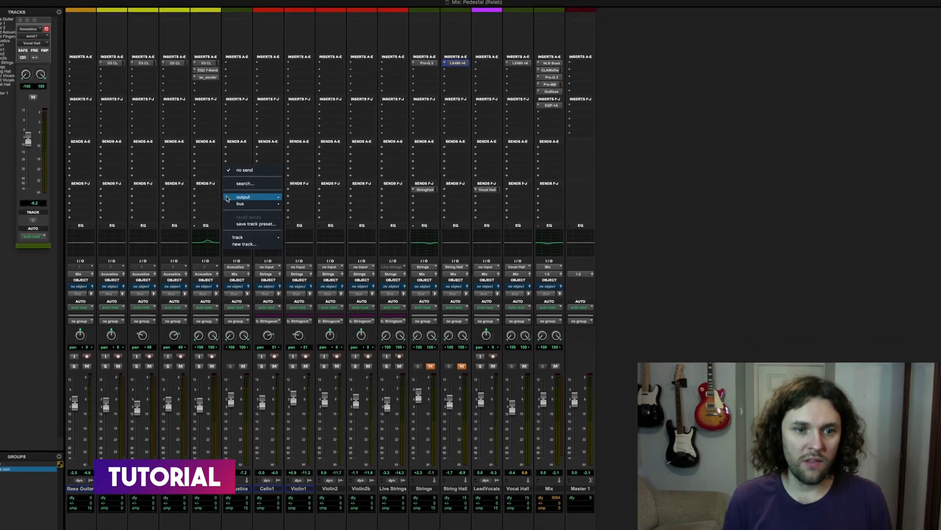
left_click(261, 232)
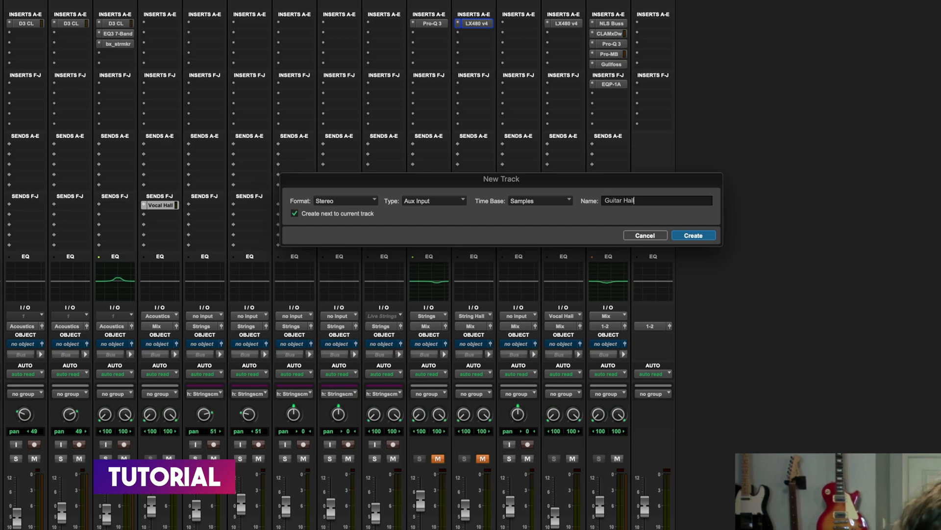
type("Guitar Hall")
key("Return")
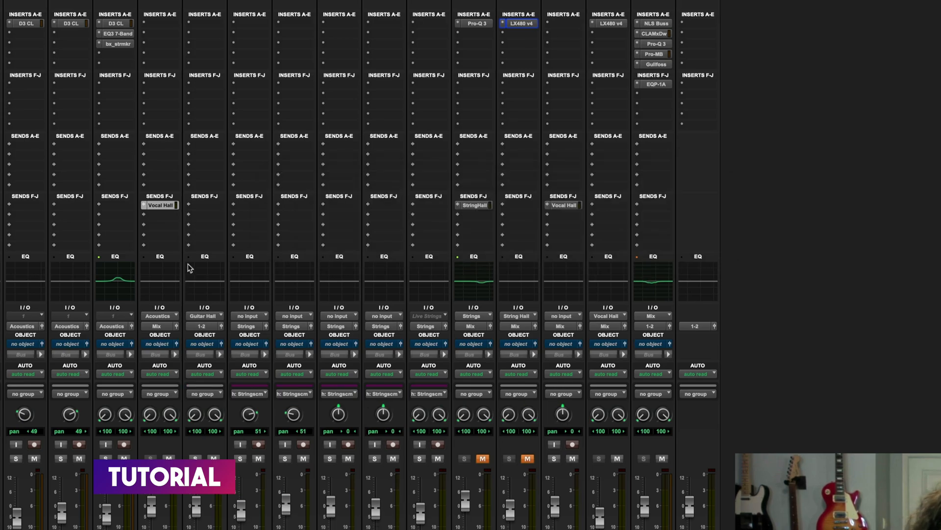
Route the Guitar Hall track's output to the Mix track and copy the Vocal Hall's LX480 v4 reverb onto Guitar Hall
left_click(196, 328)
mouse_move(215, 355)
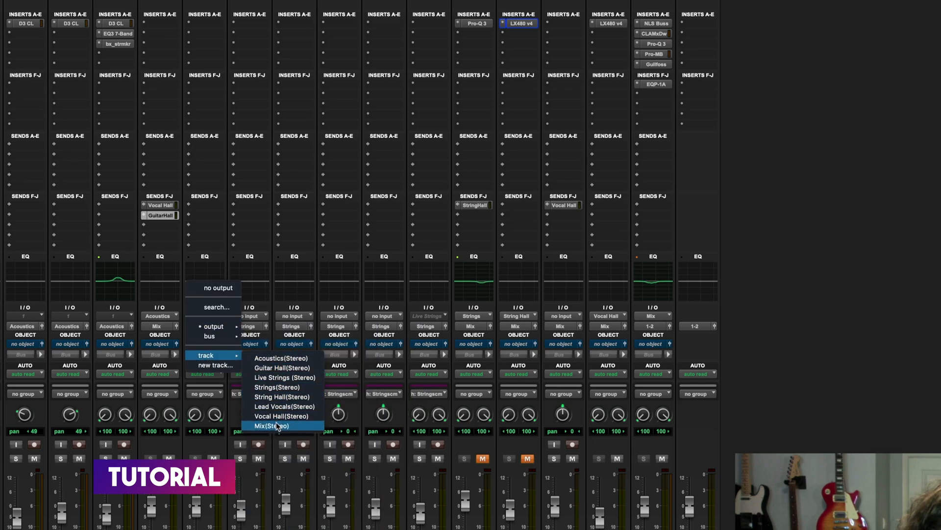
left_click(278, 426)
left_click_drag(612, 24, 213, 24)
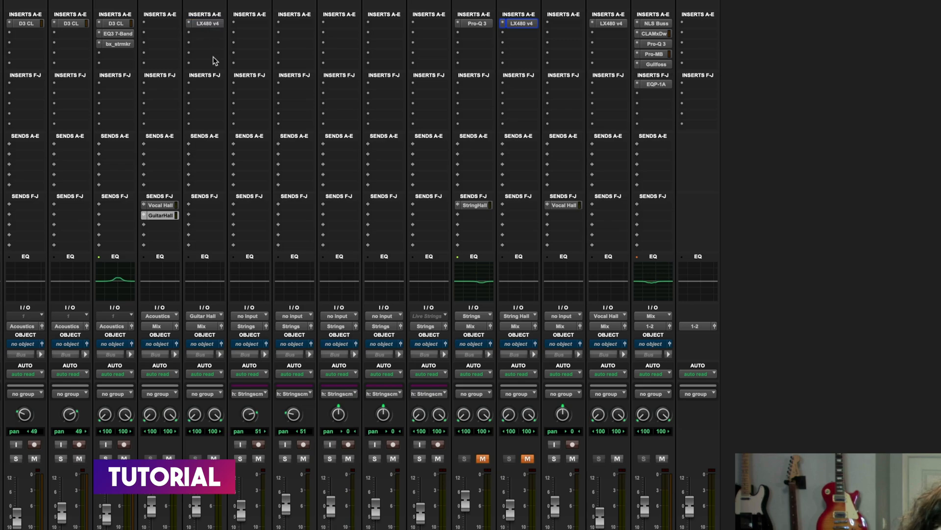
Remove the Vocal Hall send from the Acoustics track and lower the Guitar Hall fader
left_click(146, 206)
left_click(158, 166)
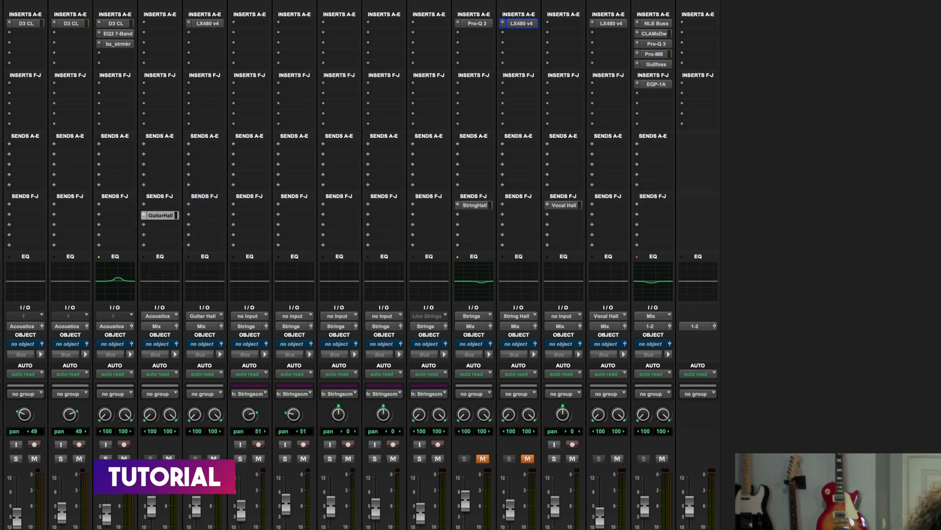
left_click_drag(196, 506, 196, 520)
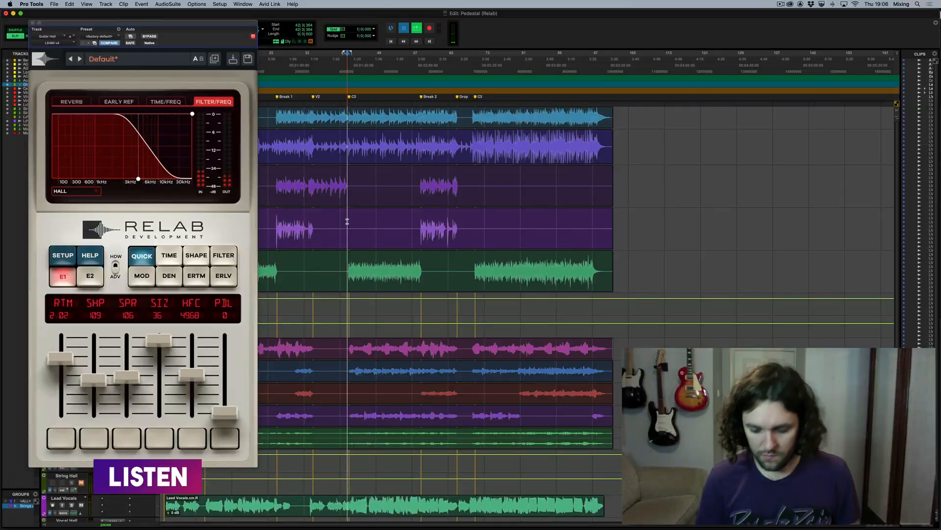
Move the reverb window clear of the mixer and set the faders to about +0.4 dB for Acoustics and -2.7 dB for Guitar Hall
key("super+equal")
left_click_drag(189, 21, 800, 40)
left_click(272, 392, "alt")
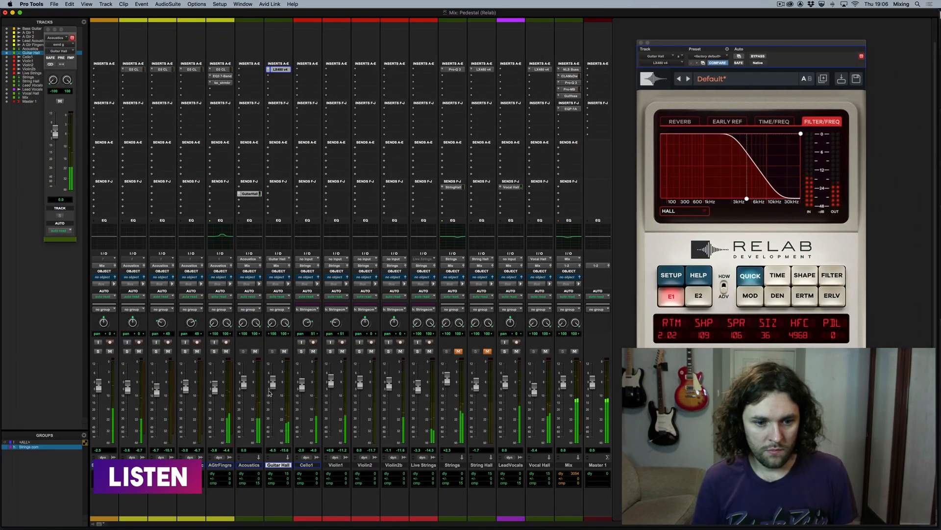
left_click_drag(241, 386, 273, 389)
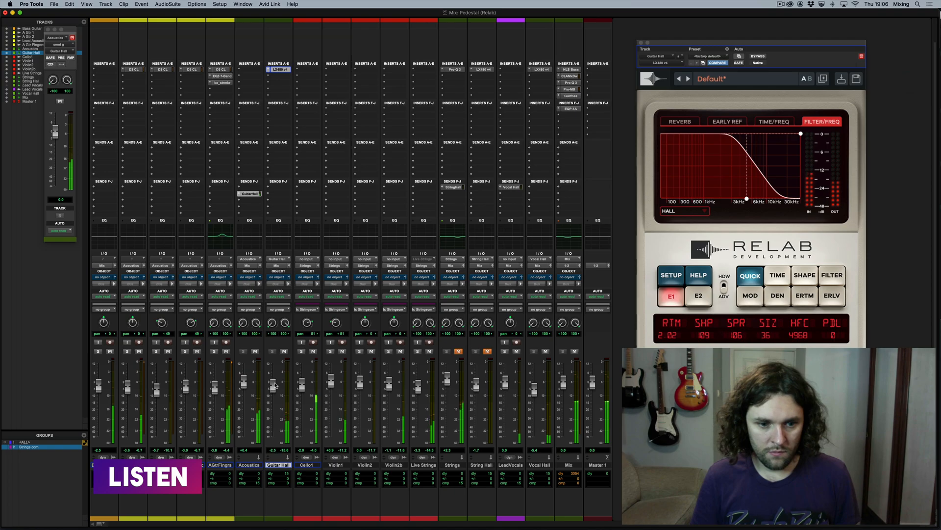
Add Vocal Hall to the track selection and compare the playing mix with the guitar and vocal reverb returns muted and unmuted
left_click(539, 465, "super")
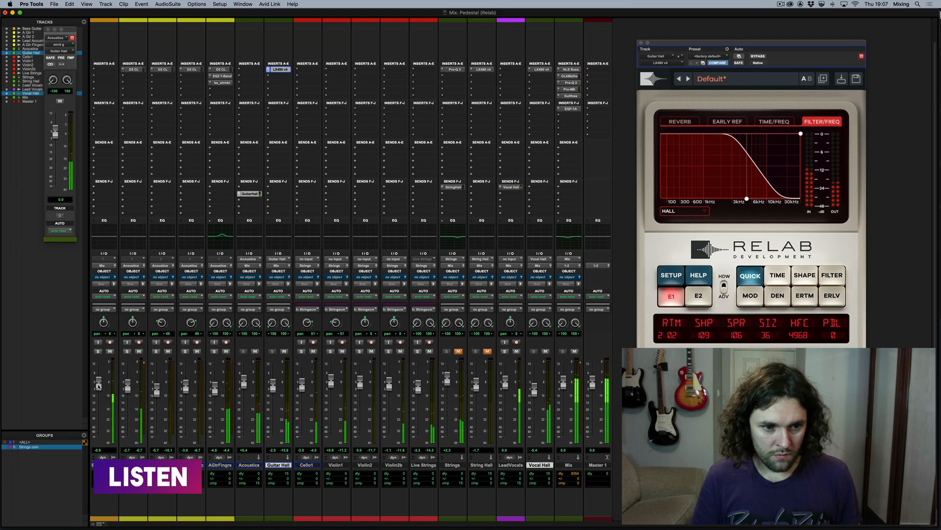
left_click(284, 352)
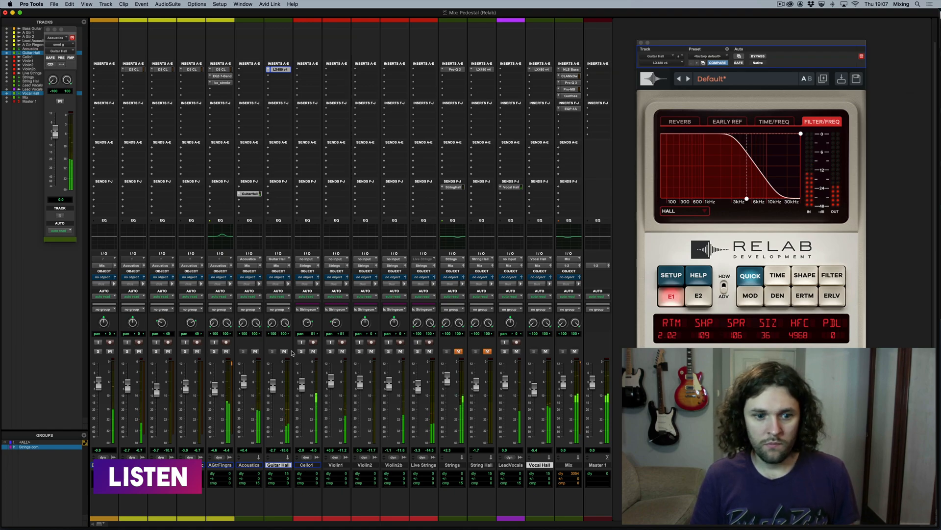
left_click(546, 351)
key("space")
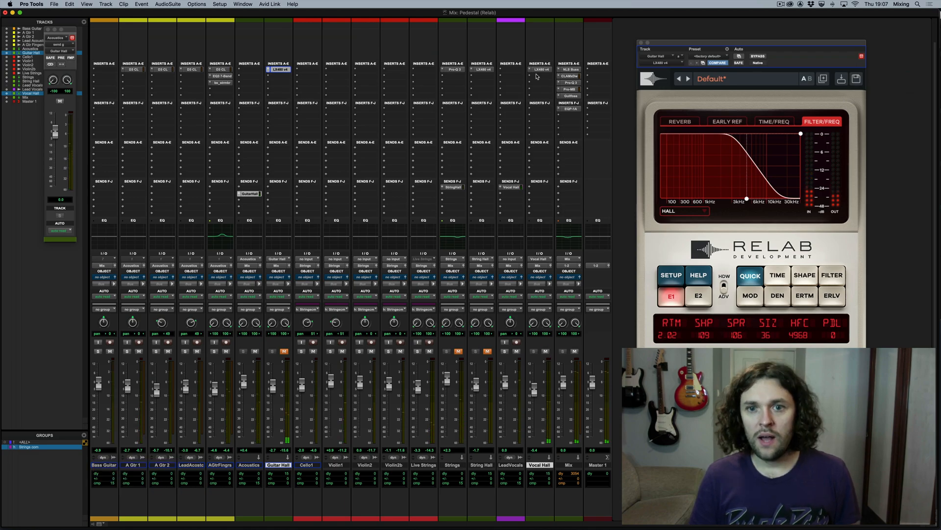
Insert a stereo EQ3 7-Band after the LX480 v4 reverb on the Vocal Hall track
left_click(529, 78)
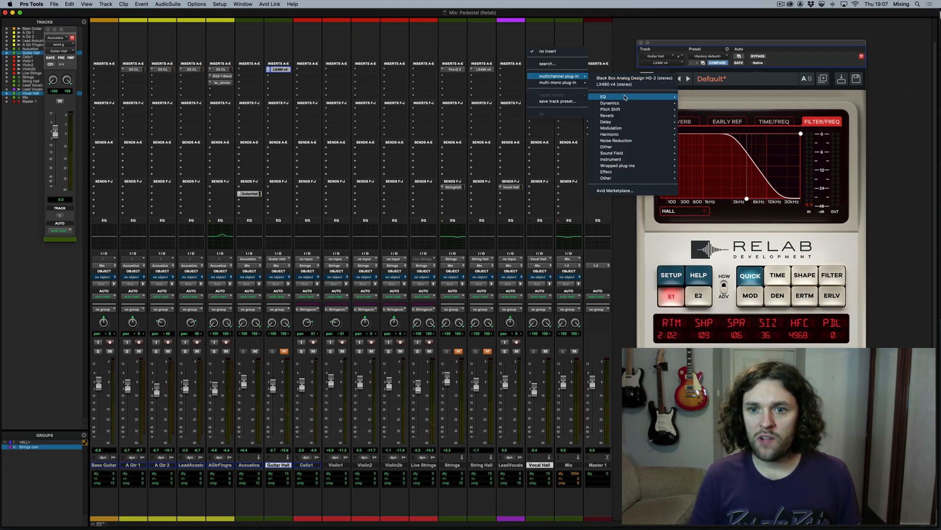
mouse_move(632, 96)
left_click(730, 164)
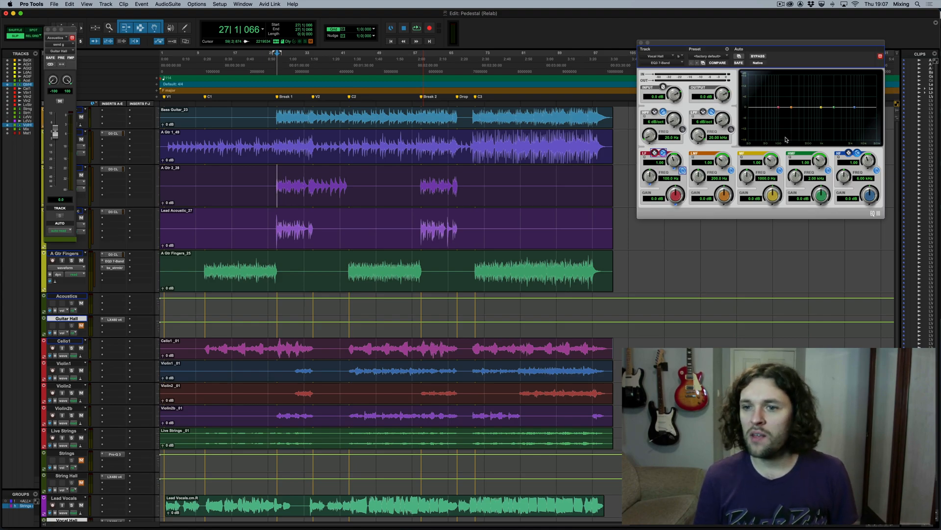
During playback, cut the Vocal Hall EQ about 2.2 dB at 3.35 kHz and 2.6 dB at 377.5 Hz with a Q of 0.80
key("space")
left_click_drag(834, 107, 831, 85)
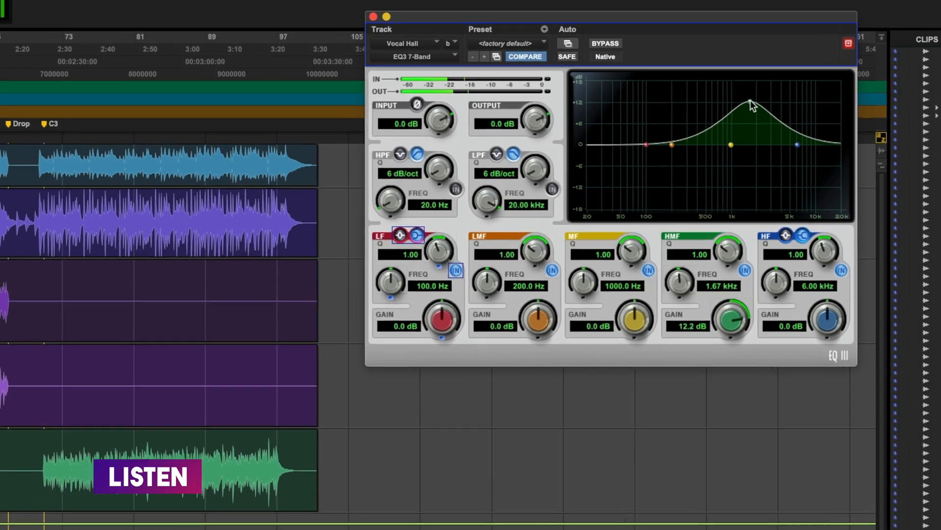
left_click_drag(751, 101, 758, 165)
left_click_drag(642, 155, 667, 166)
left_click_drag(492, 278, 480, 299)
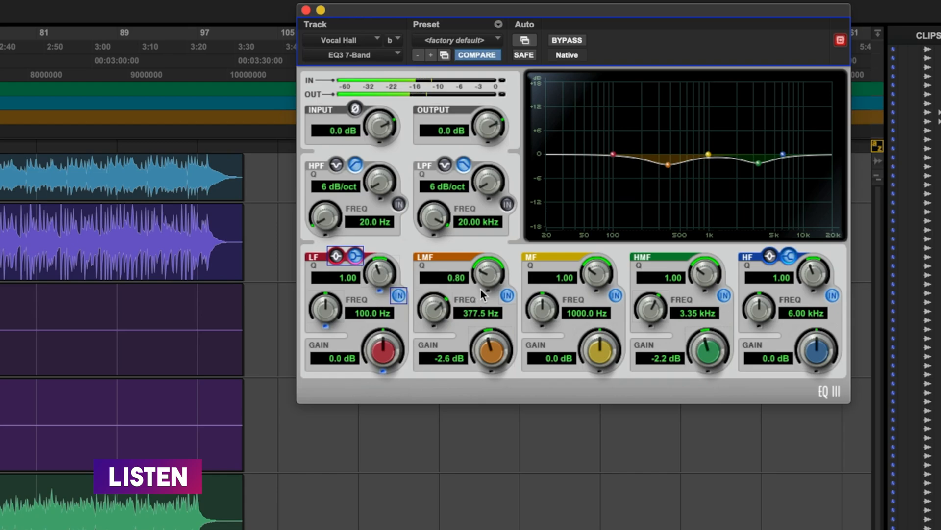
Compare the mix with the Vocal Hall EQ bypassed and active, and lower the Guitar Hall fader to about -3.6 dB
key("super+equal")
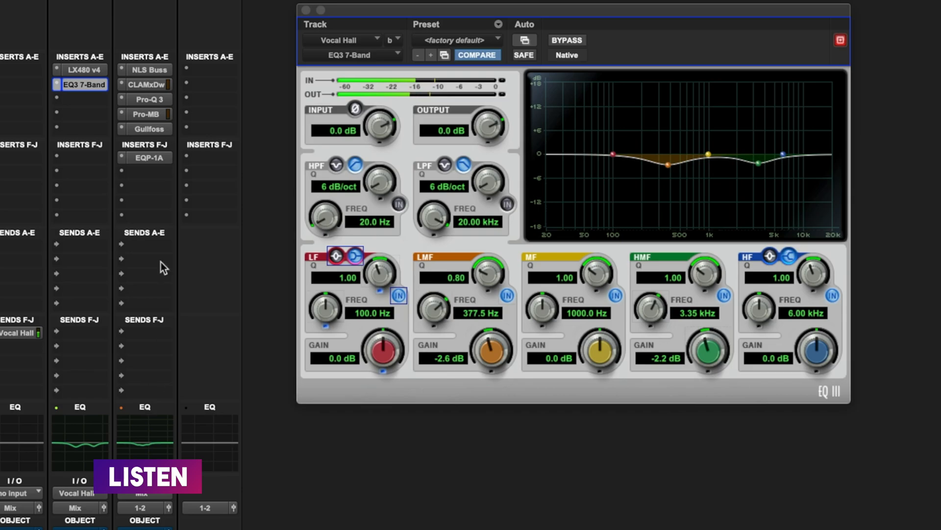
left_click(90, 82, "super")
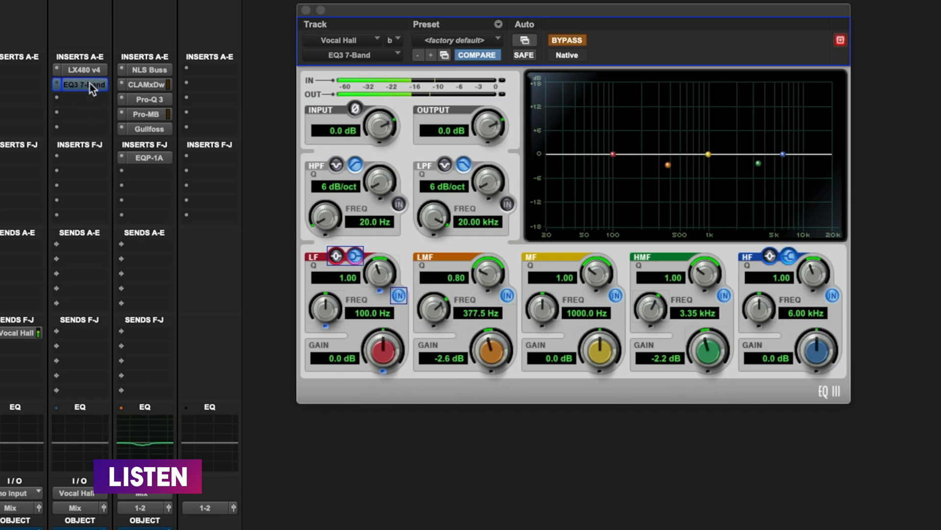
left_click(90, 83, "super")
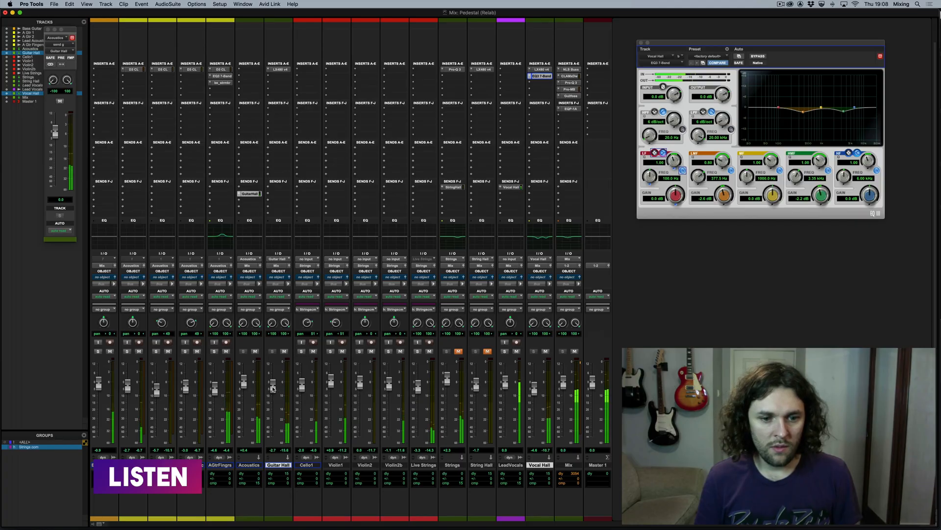
left_click_drag(273, 388, 273, 394)
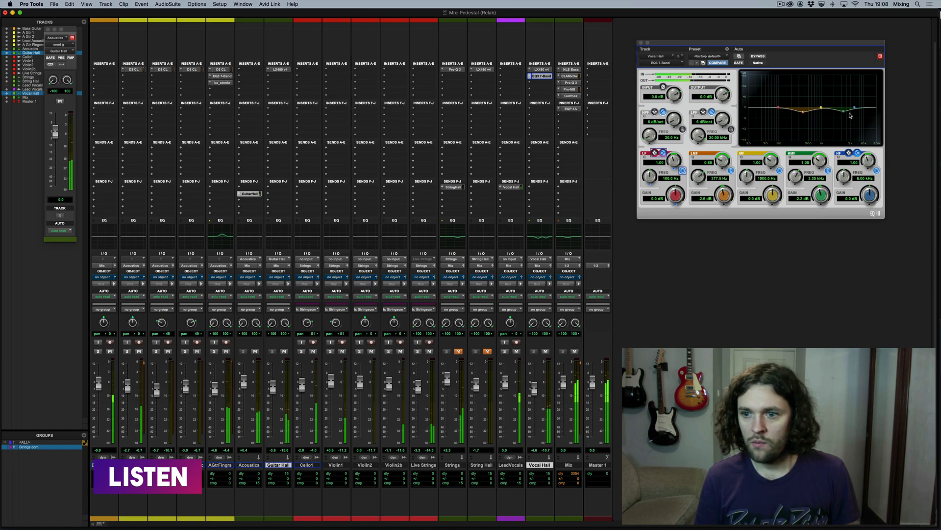
Insert a mono EQ3 7-Band on the LeadVocals track
left_click(505, 69)
mouse_move(522, 76)
mouse_move(588, 100)
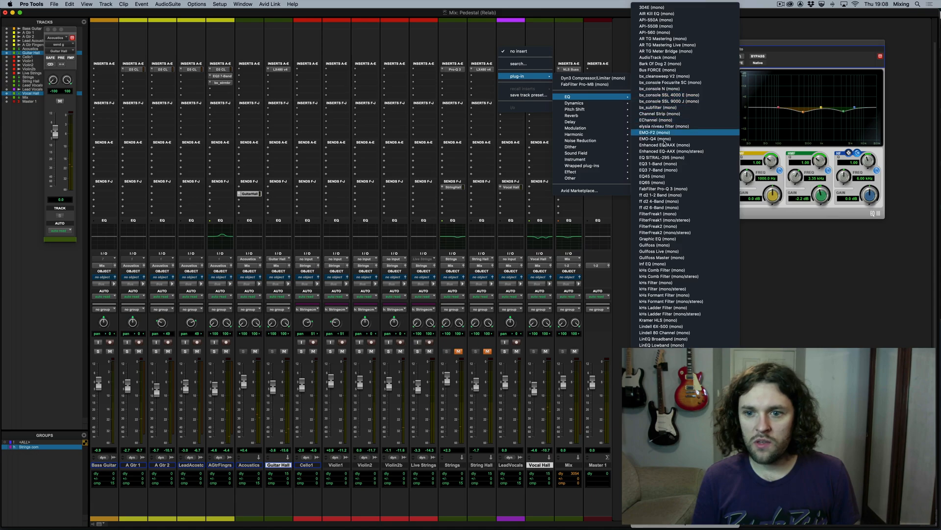
left_click(657, 170)
Play from the C2 marker and cut the lead vocal EQ's high-mid band about 2.6 dB at 1.92 kHz with a Q of 1.76
key("super+equal")
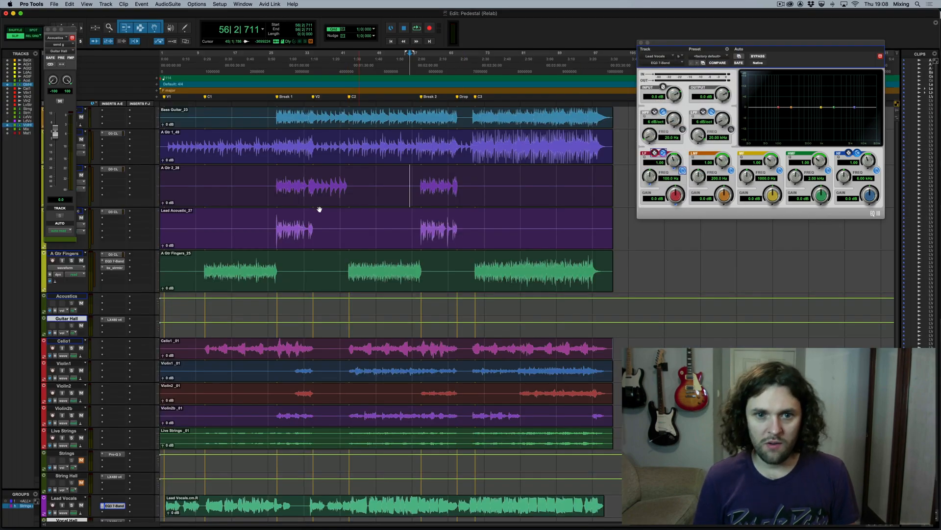
left_click(351, 177)
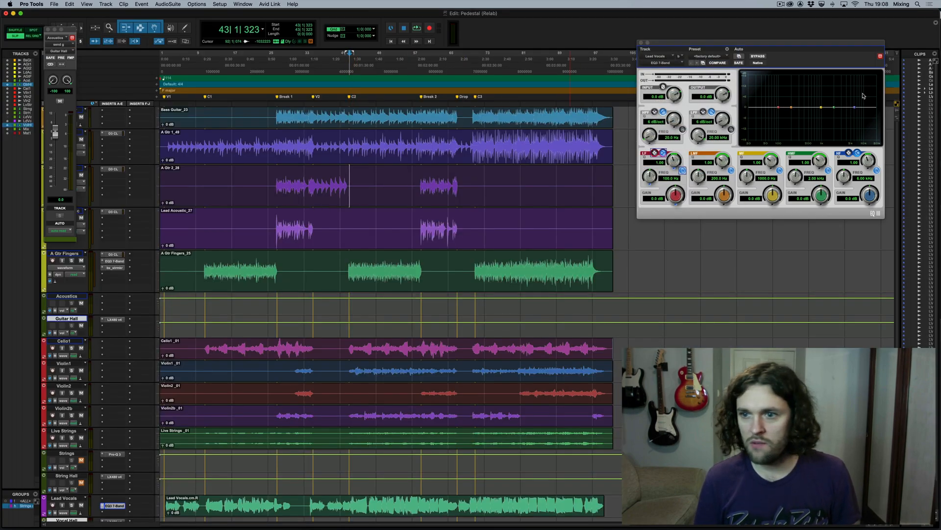
key("space")
left_click_drag(834, 107, 832, 98)
left_click_drag(823, 163, 823, 151)
left_click_drag(832, 99, 839, 90)
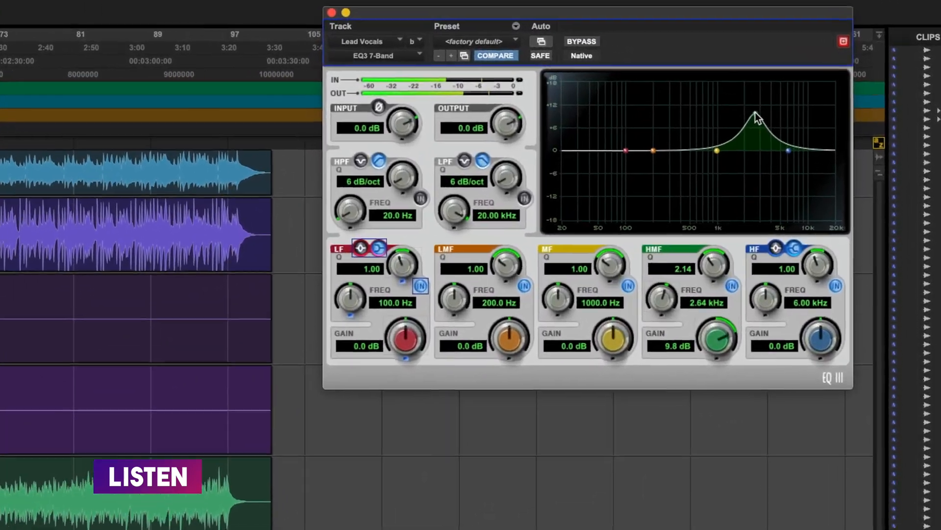
left_click_drag(758, 117, 735, 171)
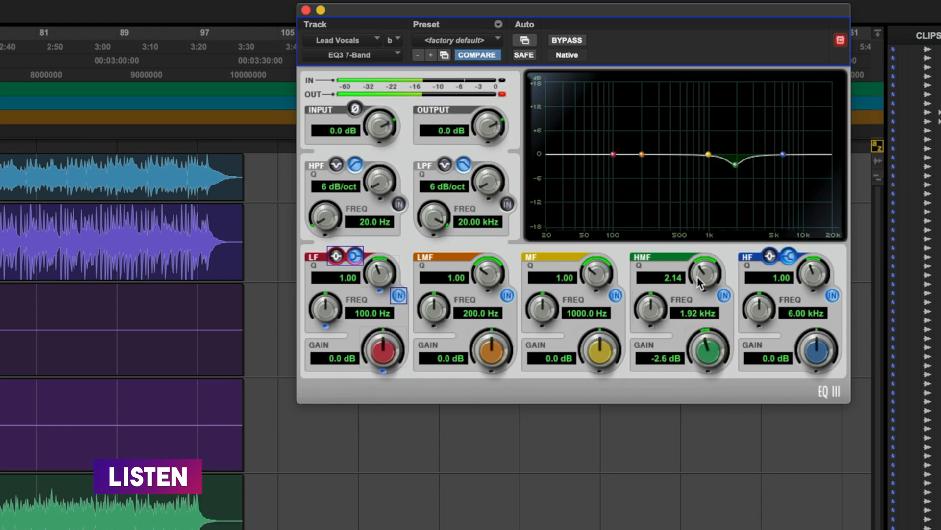
left_click_drag(686, 302, 685, 305)
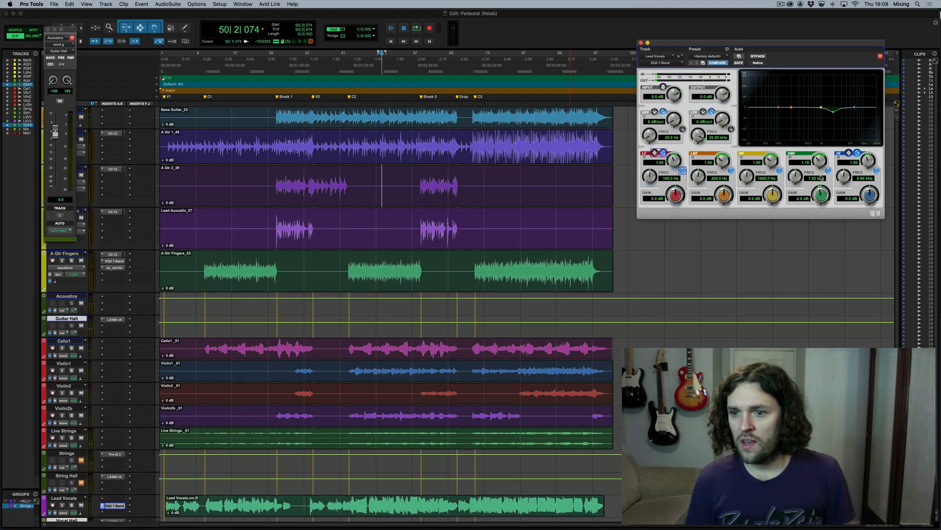
Play the mix from the C2 marker and compare it with the Vocal Hall track muted and unmuted
left_click(349, 179)
key("super+equal")
key("space")
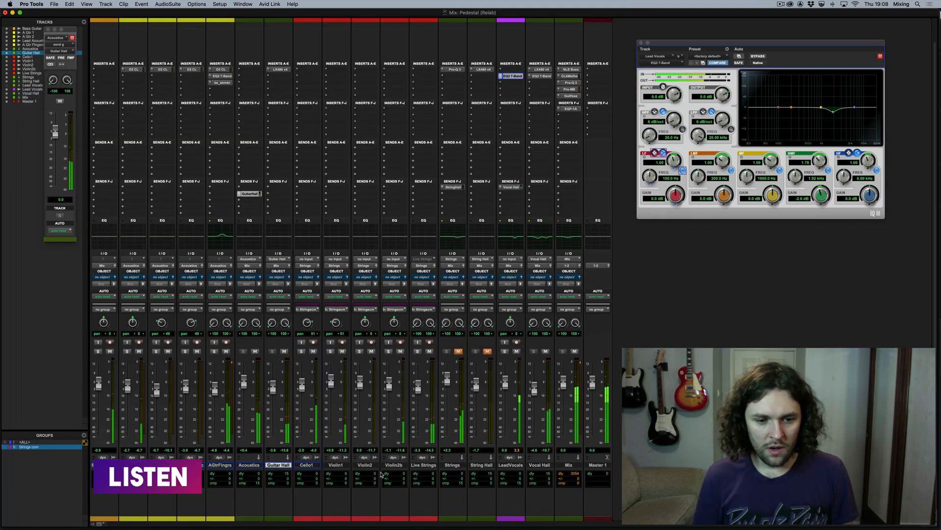
left_click(545, 351)
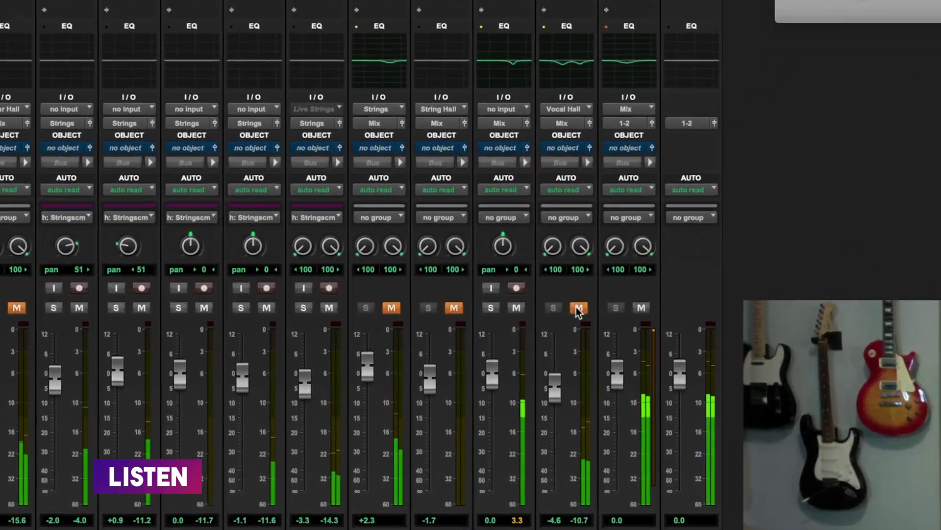
left_click(564, 327)
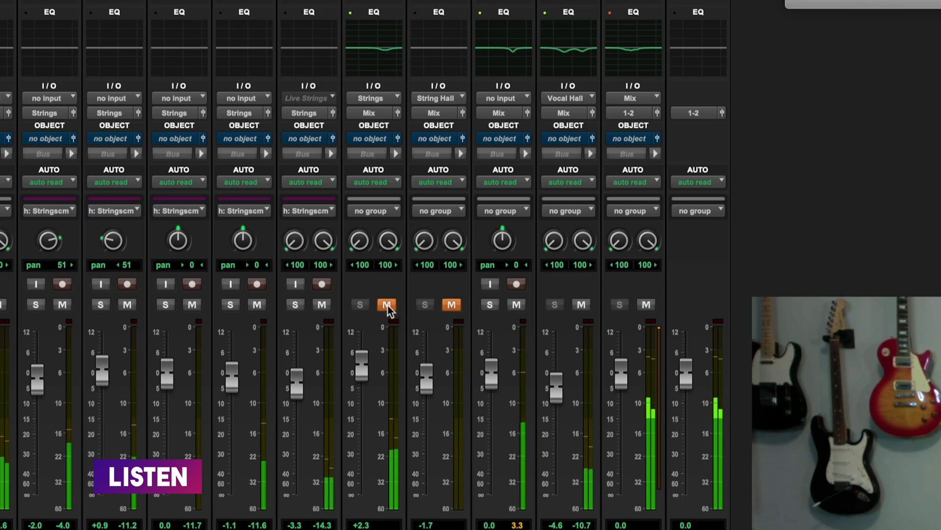
Unmute the Strings and String Hall tracks and lower their faders to about -1 dB and -4.3 dB
left_click(387, 305)
left_click(452, 304)
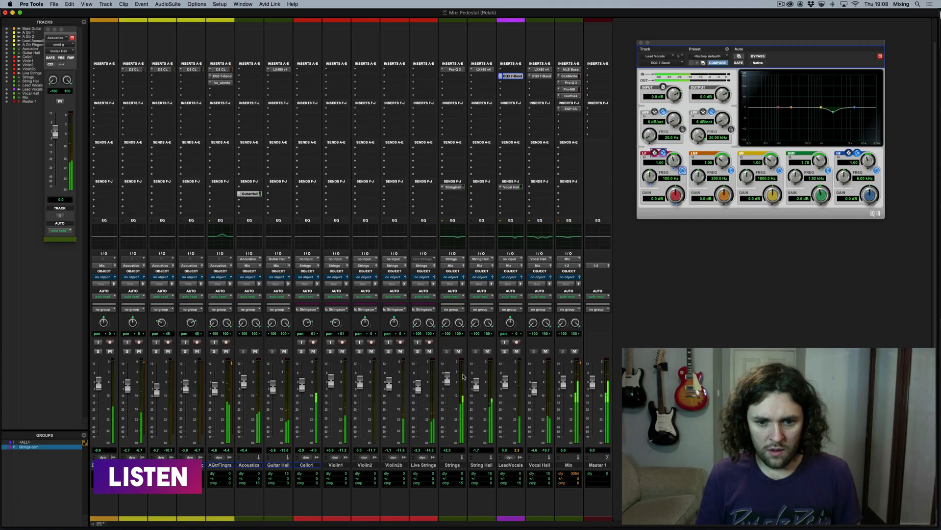
left_click_drag(447, 384, 446, 387)
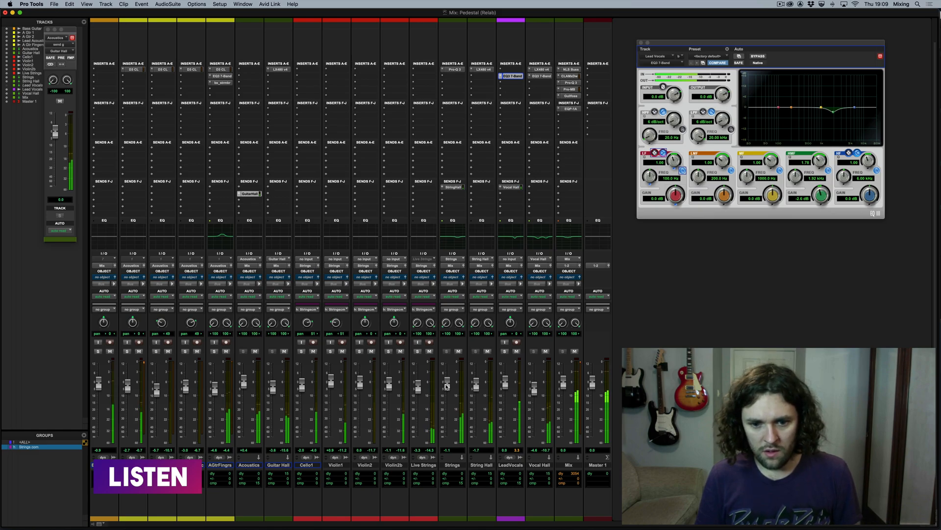
left_click_drag(477, 385, 478, 389)
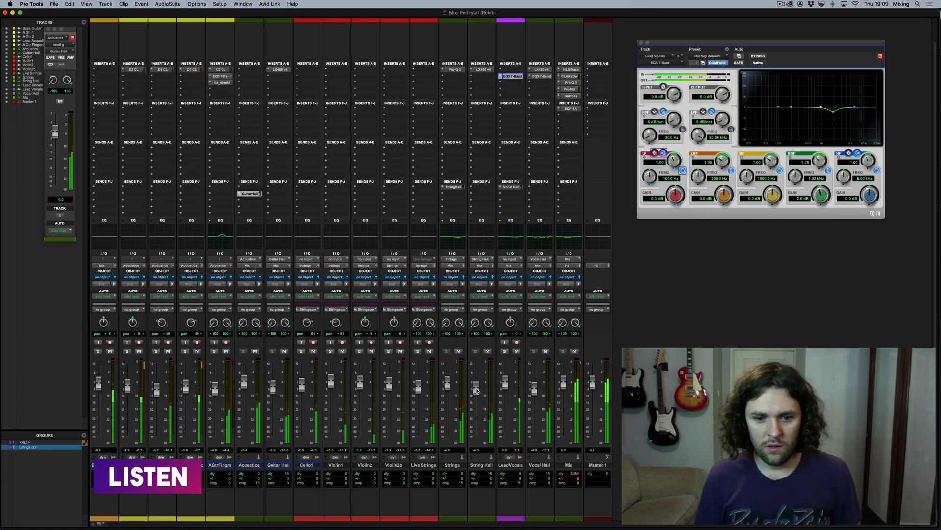
Mute the String Hall track, cue playback at Break 1 and copy the Acoustics track's Guitar Hall send to the Strings track
left_click(487, 351)
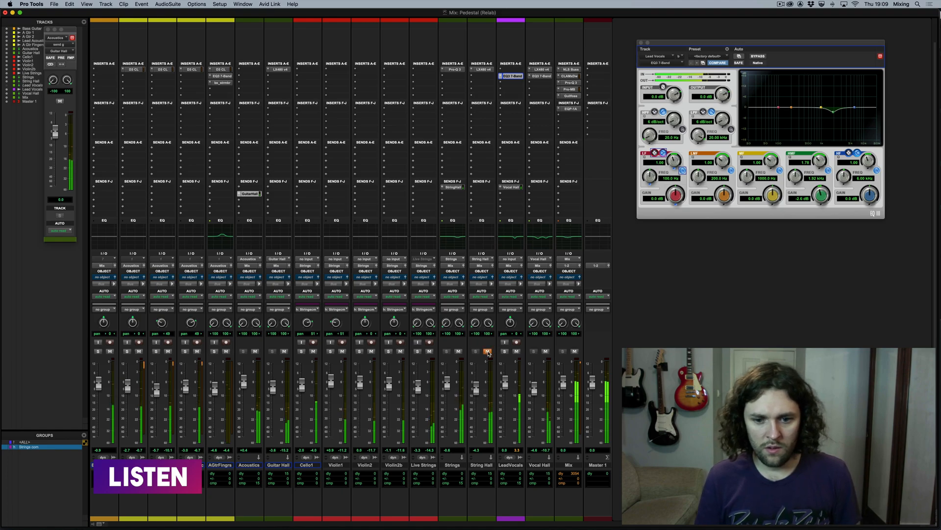
key("super+equal")
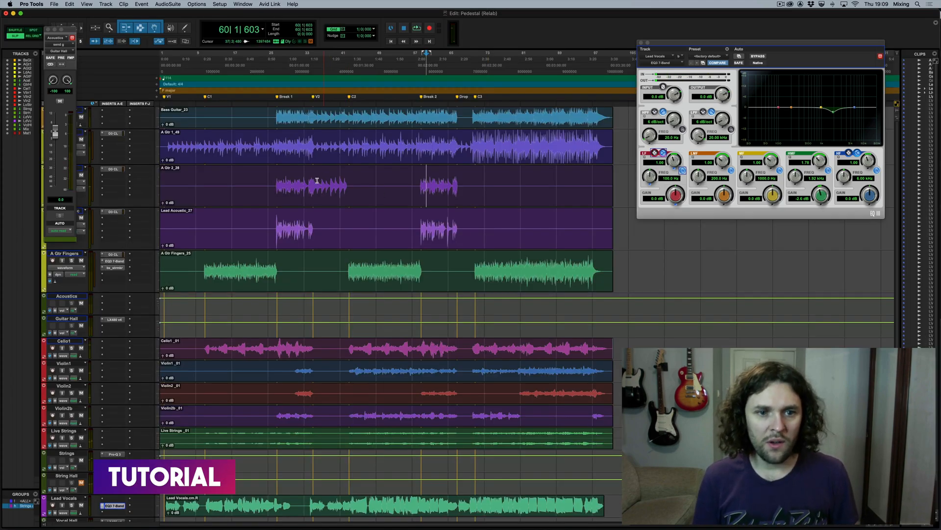
left_click(277, 174)
key("super+equal")
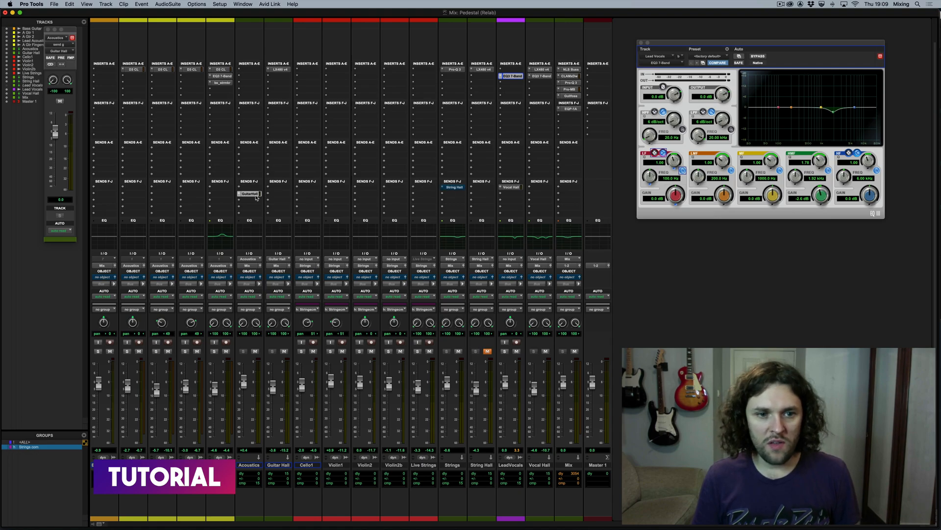
left_click_drag(455, 196, 455, 196)
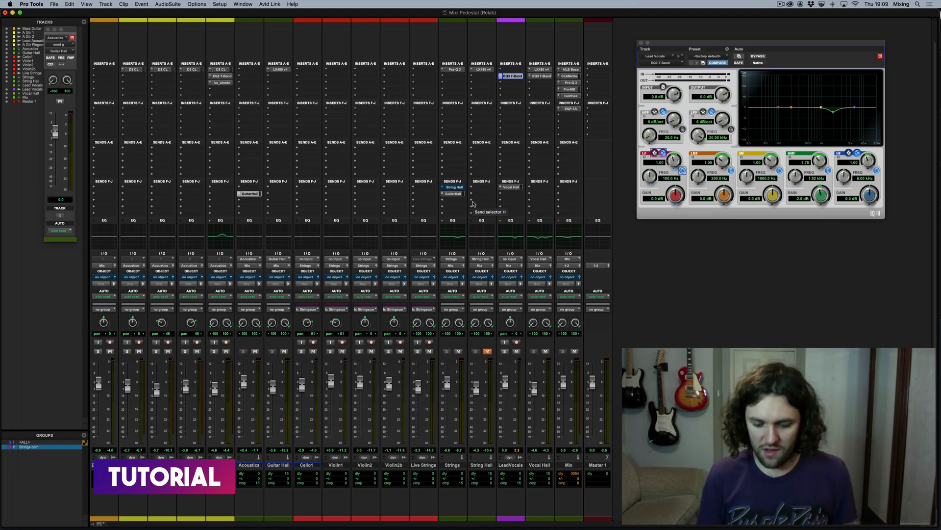
key("super+equal")
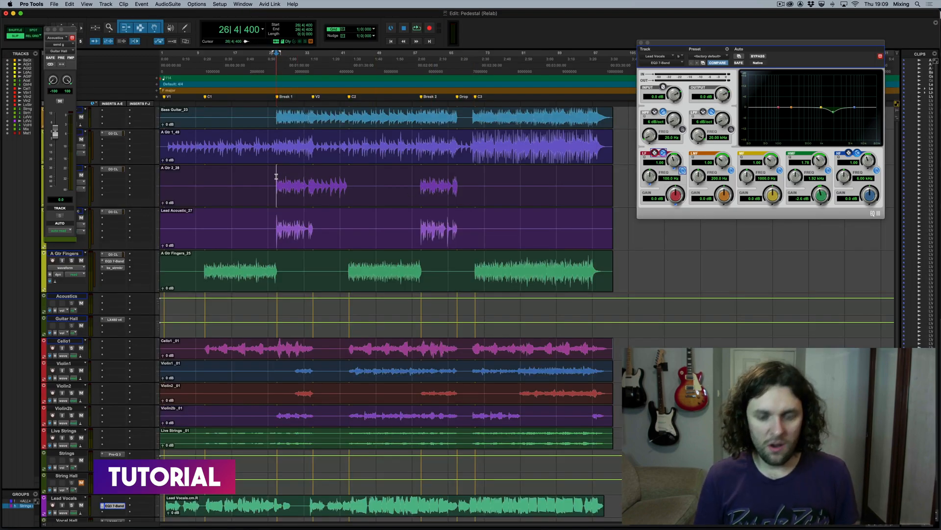
key("super+equal")
key("super+equal")
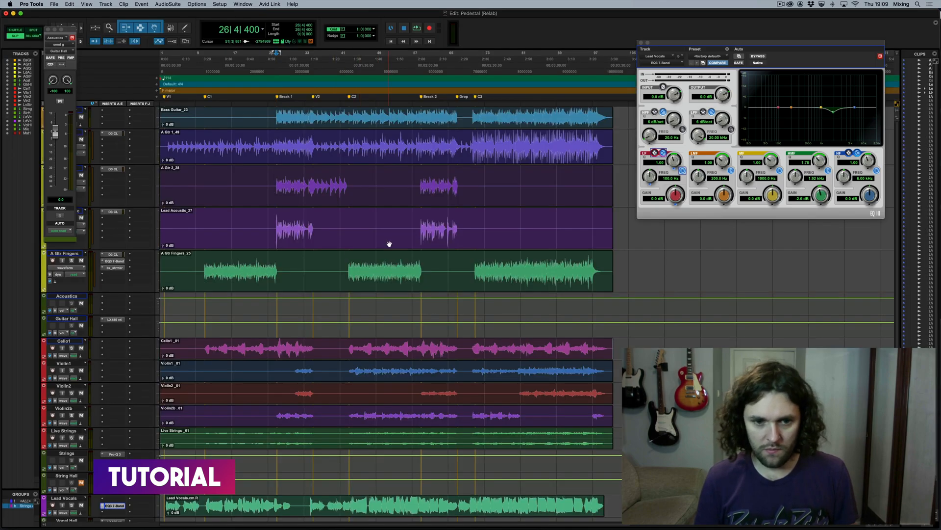
Play the mix from the C2 marker to audition the strings through the Guitar Hall send
left_click(348, 260)
key("space")
key("super+equal")
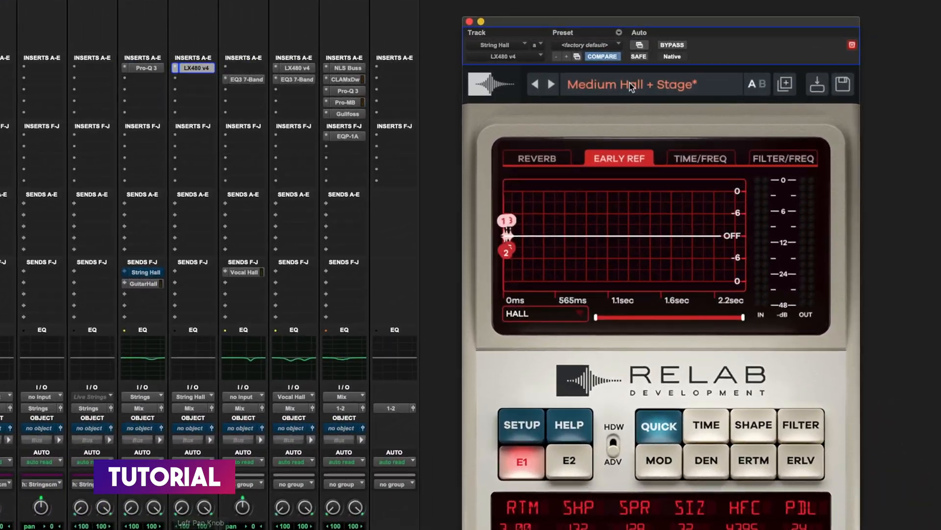
Load the Original Factory Large Hall preset on String Hall's LX480 and raise its mid reverb time to about 5.2 s during playback
left_click(716, 80)
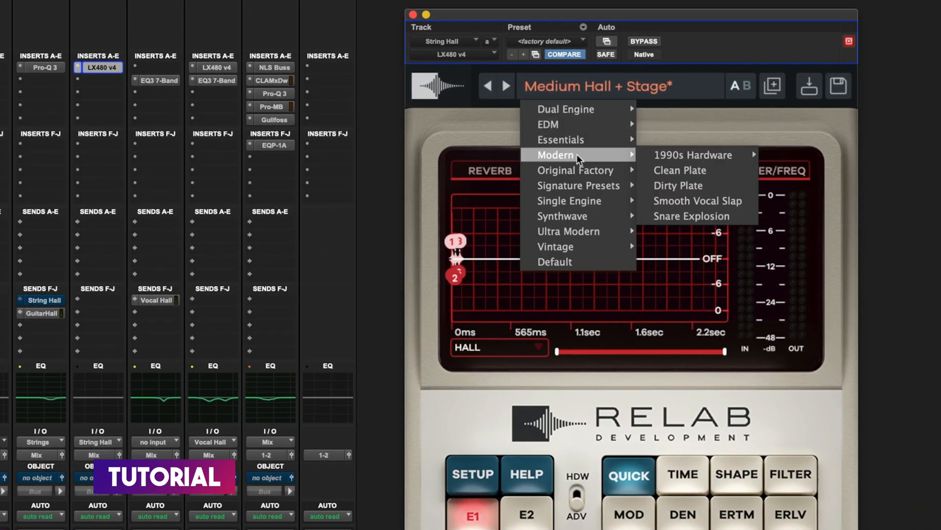
mouse_move(575, 170)
mouse_move(695, 189)
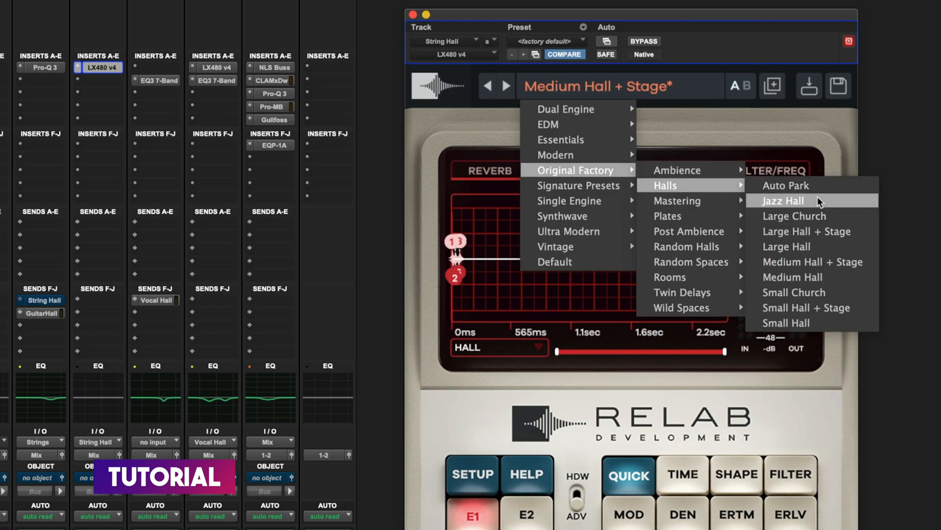
left_click(797, 247)
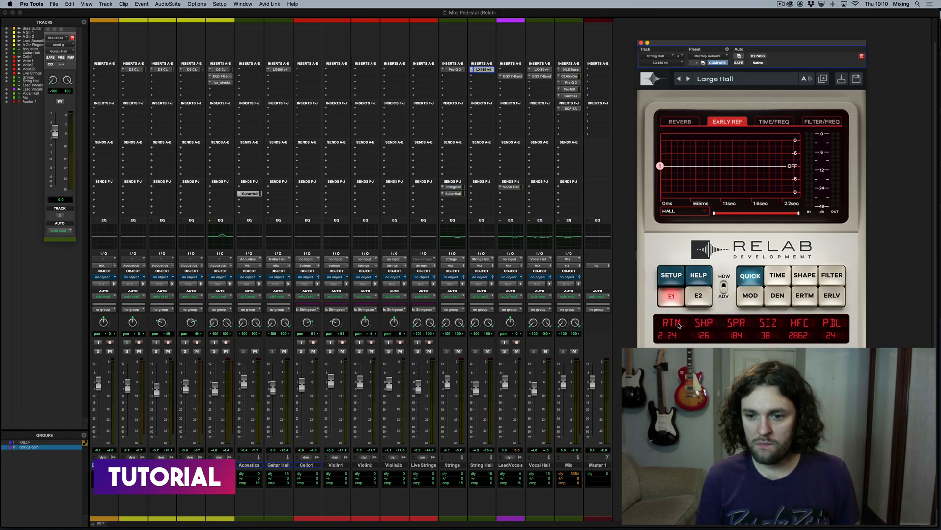
key("space")
mouse_move(671, 417)
left_mouse_down()
mouse_move(671, 386)
mouse_move(672, 409)
left_mouse_up()
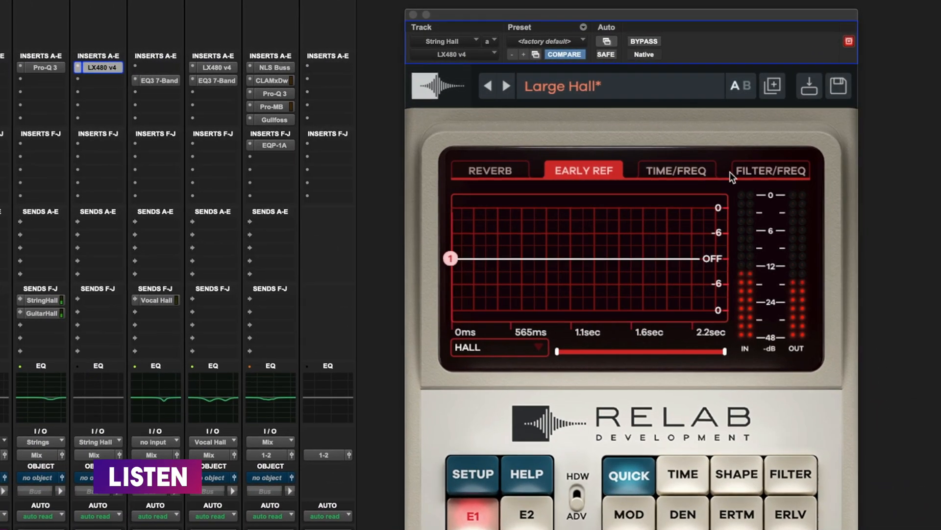
Reshape the String Hall reverb's filter curve with a gentle bump around 1 to 2 kHz and a high-frequency cutoff of 3220 Hz
left_click(799, 125)
left_click_drag(592, 323, 596, 295)
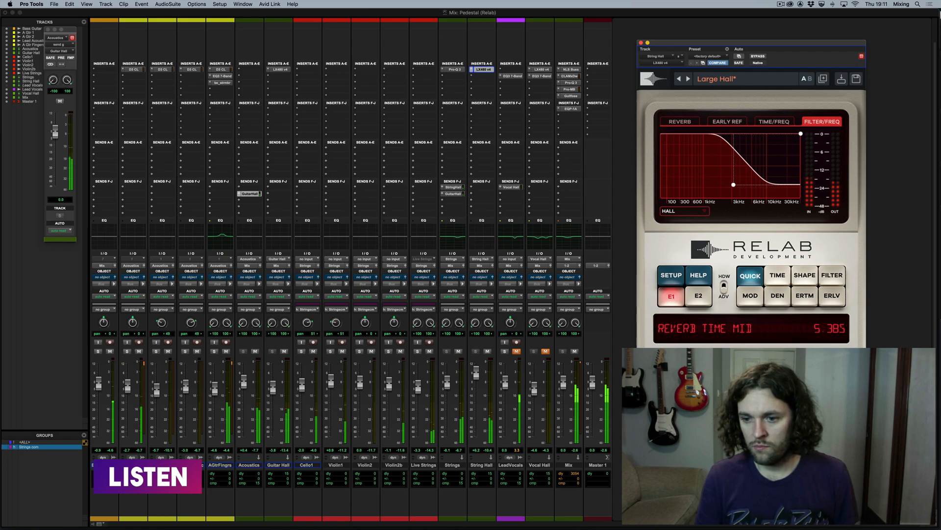
left_click_drag(801, 136, 721, 154)
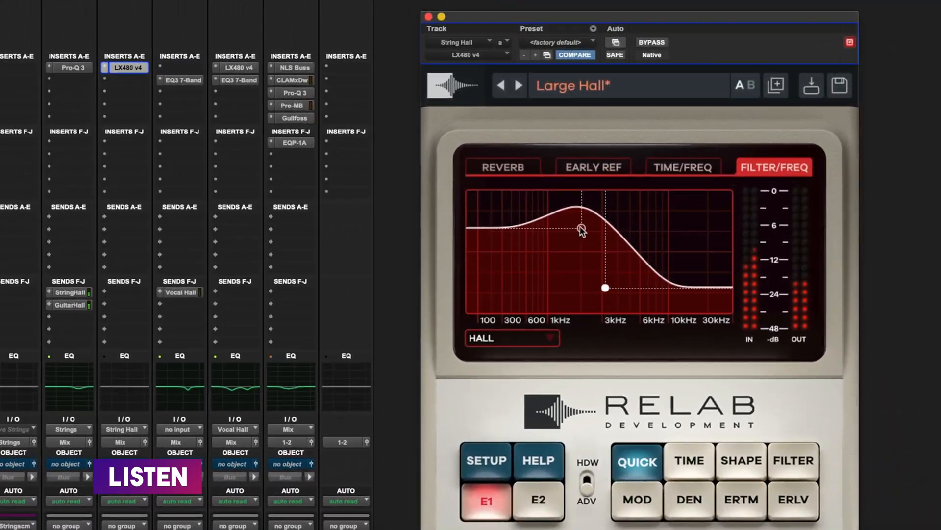
left_click_drag(581, 229, 578, 218)
mouse_move(597, 298)
left_mouse_down()
mouse_move(603, 282)
mouse_move(600, 290)
left_mouse_up()
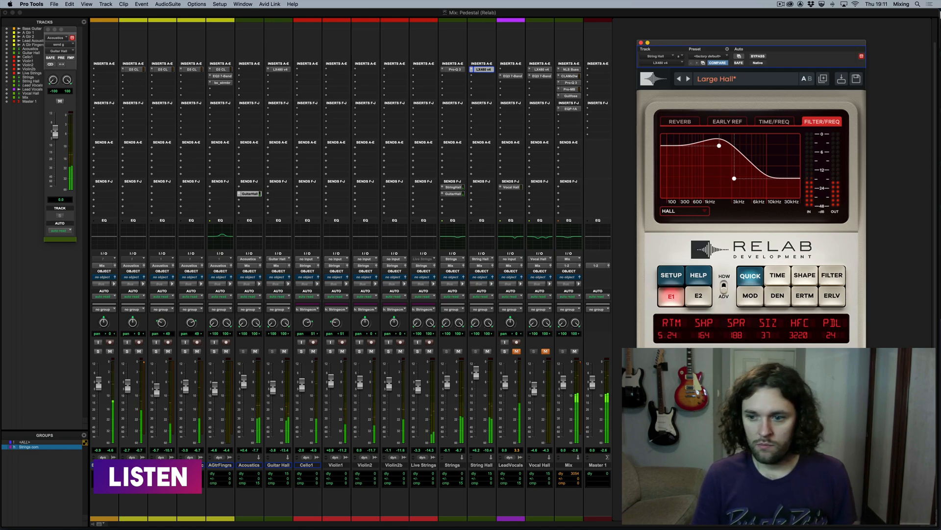
Set the String Hall reverb's pre-delay to 34 ms and its mid reverb time to about 4.34 s
mouse_move(832, 423)
left_mouse_down()
mouse_move(832, 378)
mouse_move(832, 426)
left_mouse_up()
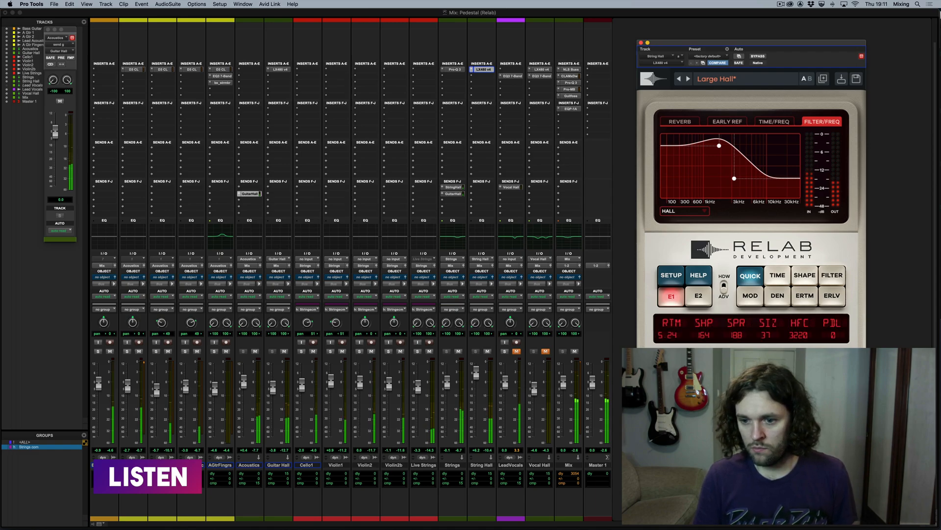
left_click_drag(832, 426, 832, 417)
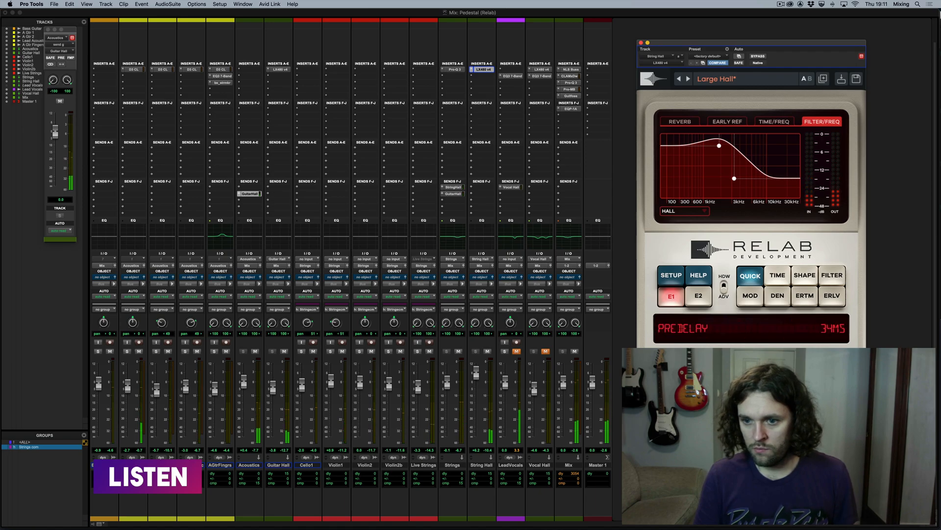
left_click_drag(672, 405, 672, 408)
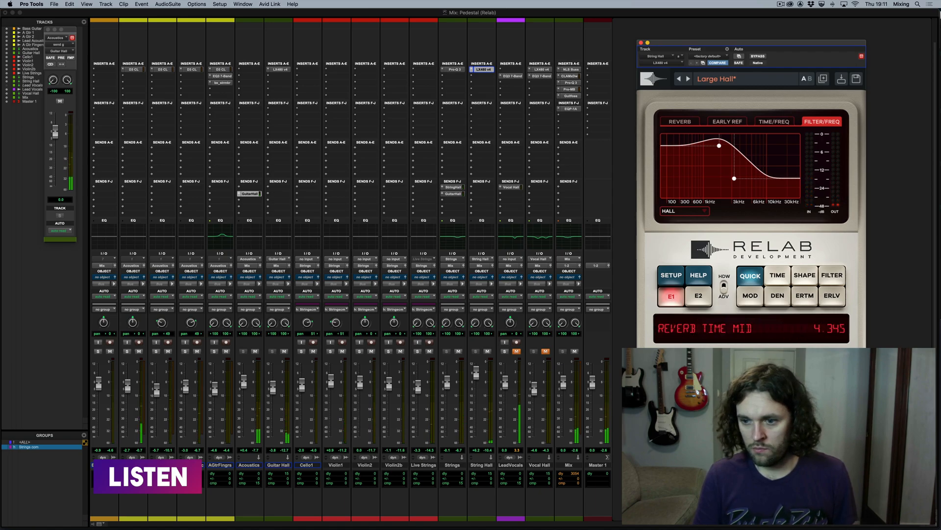
Replay from Break 1, examine the String Hall reverb's density and modulation parameters, and try the width setting among its shape parameters
key("super+equal")
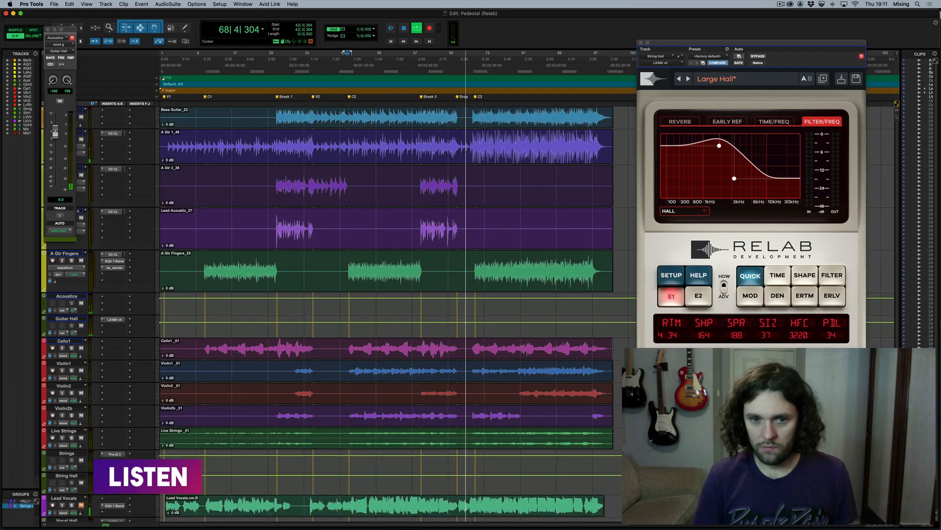
left_click(276, 170)
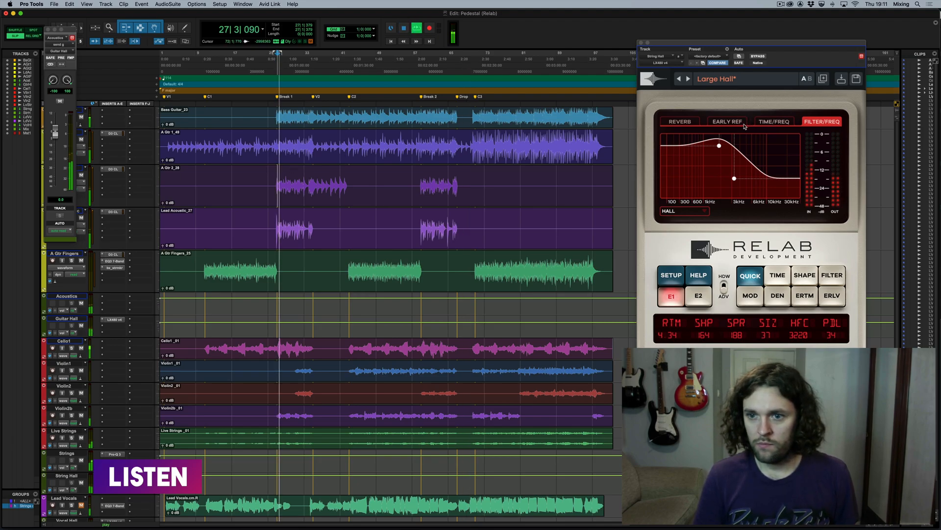
left_click(782, 295)
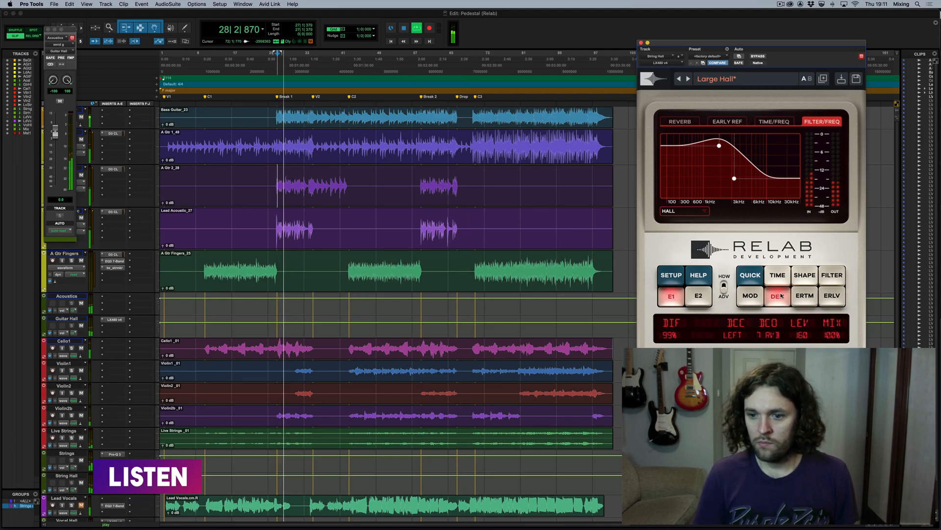
left_click(750, 296)
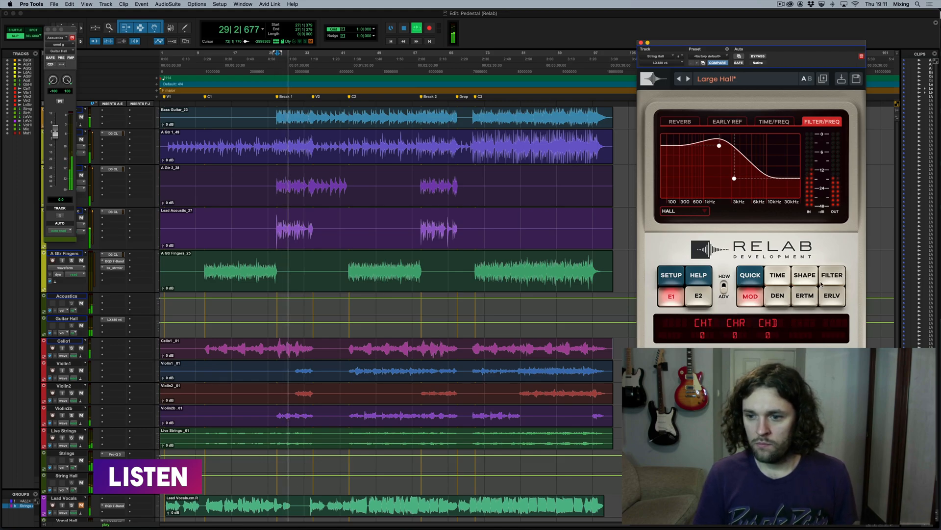
left_click(805, 275)
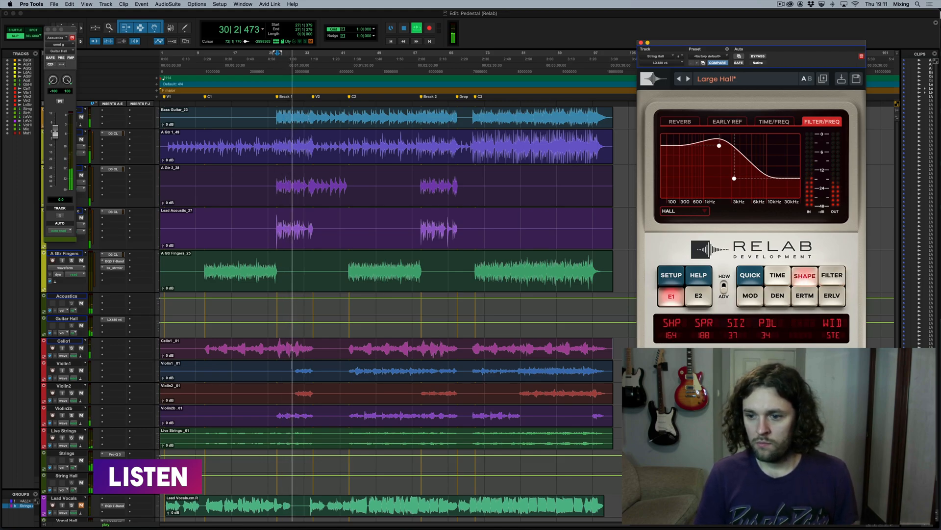
left_click_drag(833, 437, 833, 414)
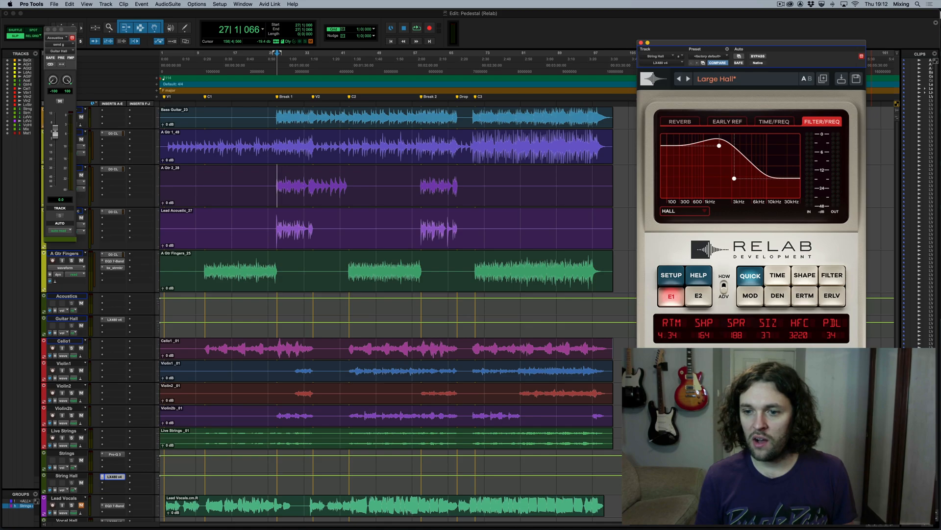
Play the mix and bring the String Hall fader up to about -8.4 dB
key("super+equal")
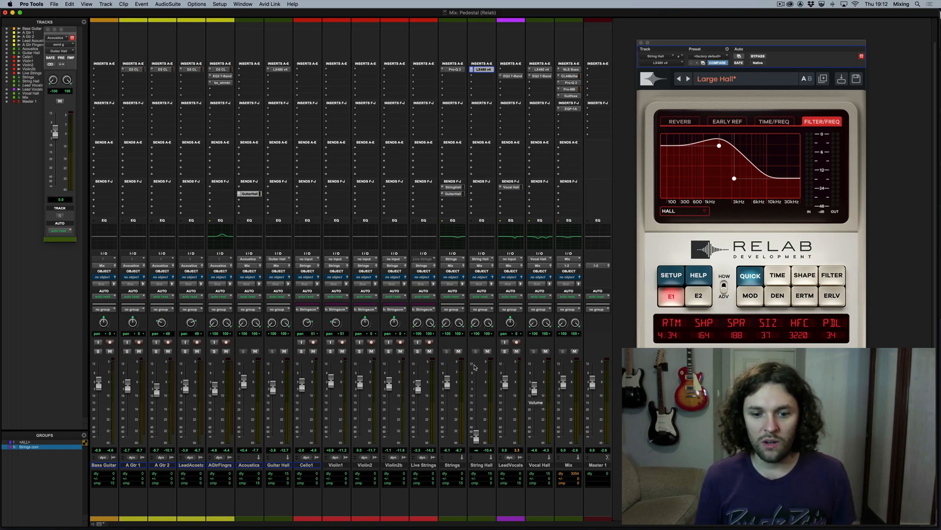
key("super+equal")
key("space")
key("super+equal")
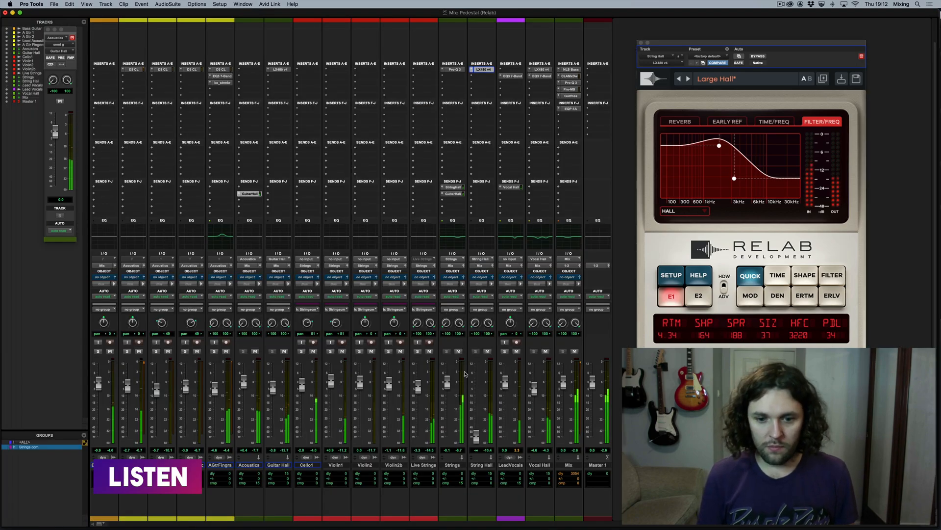
left_click_drag(476, 440, 477, 407)
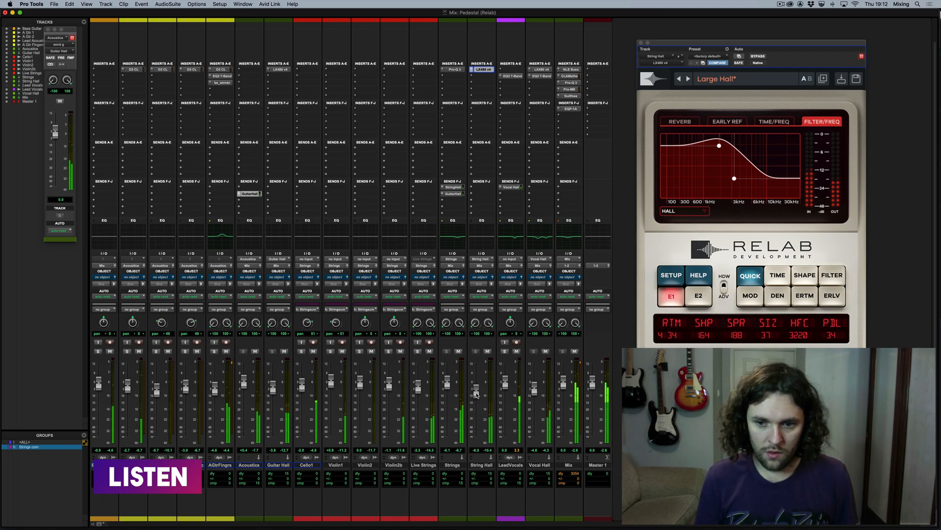
left_click_drag(476, 384, 475, 387)
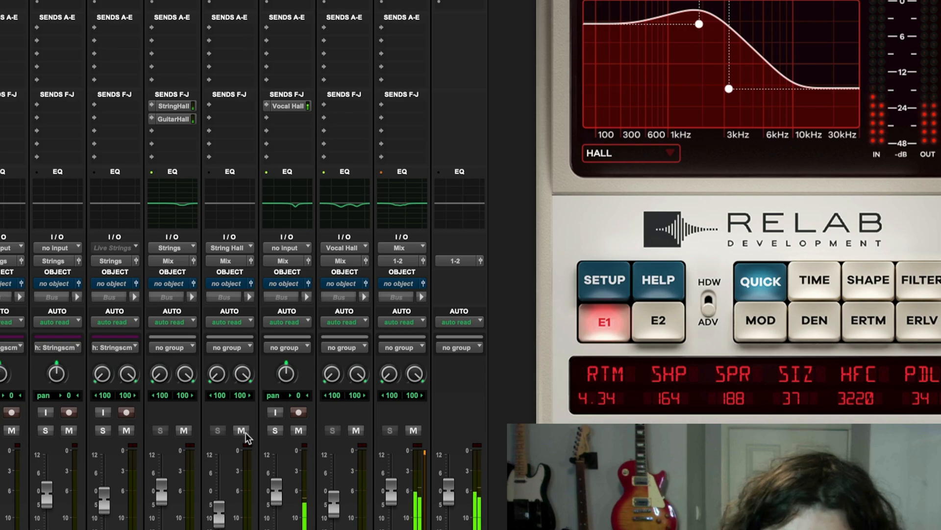
Compare the mix with String Hall muted and unmuted, and set the Strings track's Guitar Hall send to about +0.7 dB
left_click(265, 423)
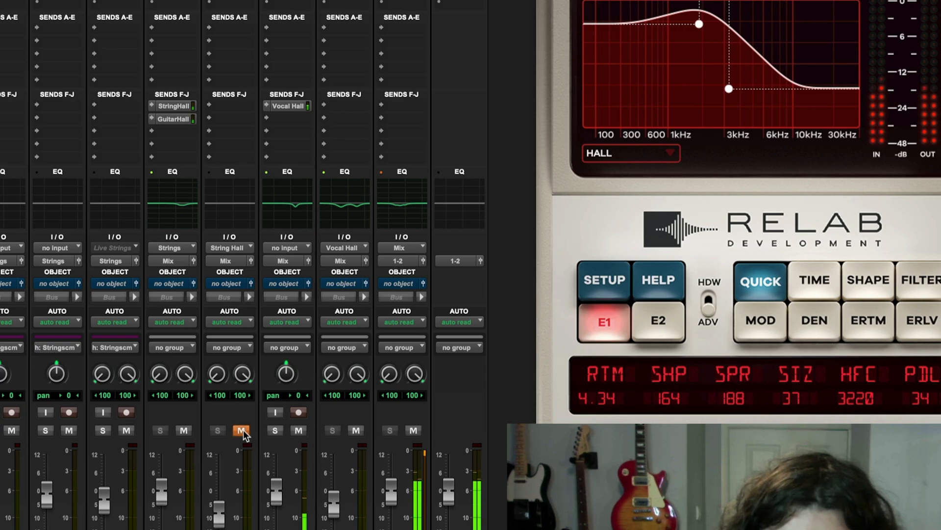
left_click(241, 430)
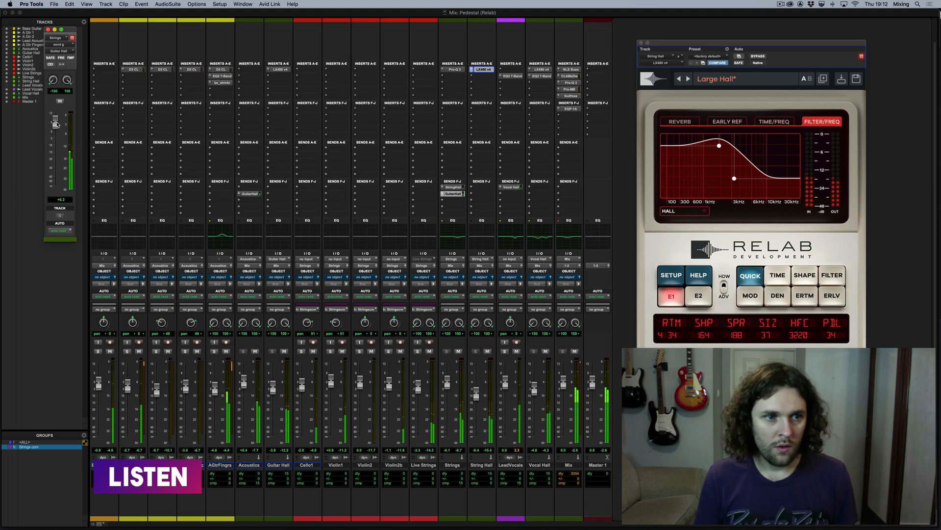
left_click_drag(57, 123, 55, 132)
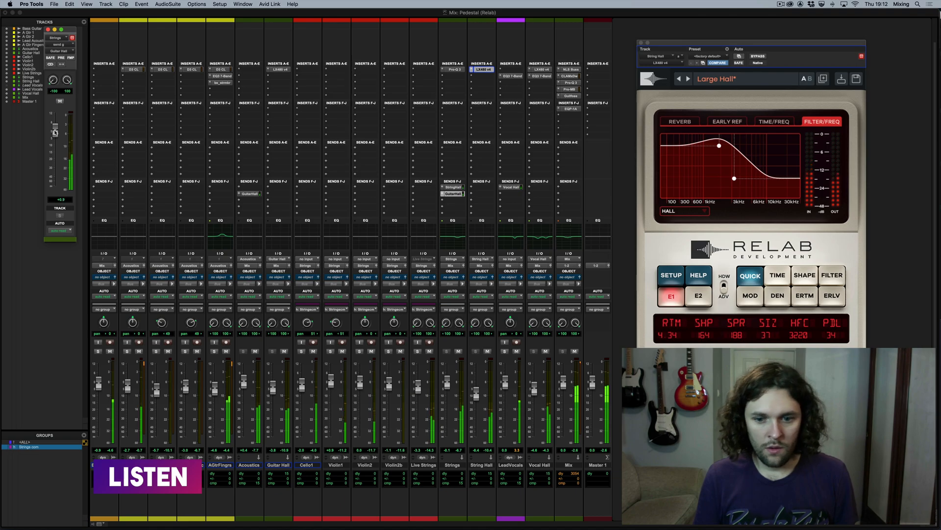
Toggle the String Hall mute during playback to compare the strings with and without their own reverb
left_click(487, 351)
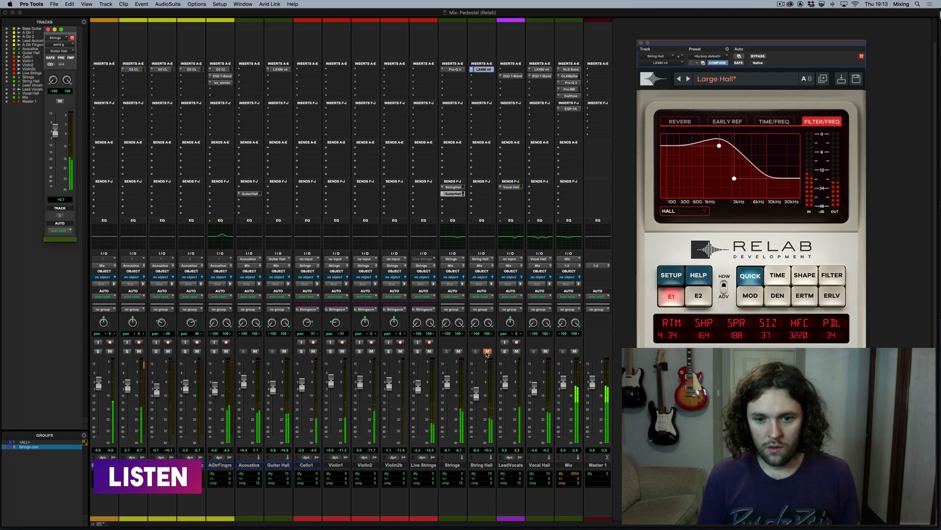
left_click(488, 351)
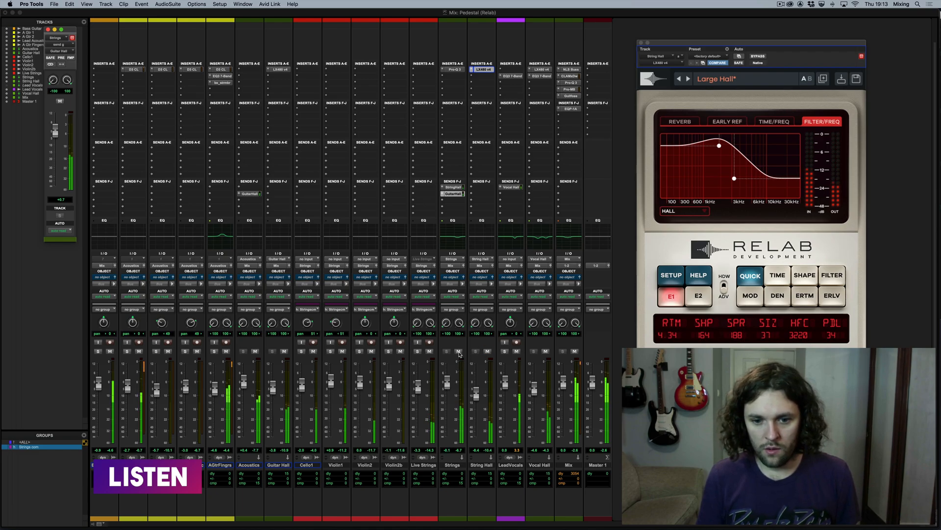
left_click(488, 351)
Lower the String Hall reverb's high-frequency cutoff to 2310 Hz and set its high-band decay multiplier to 0.3x
left_click_drag(735, 179, 726, 185)
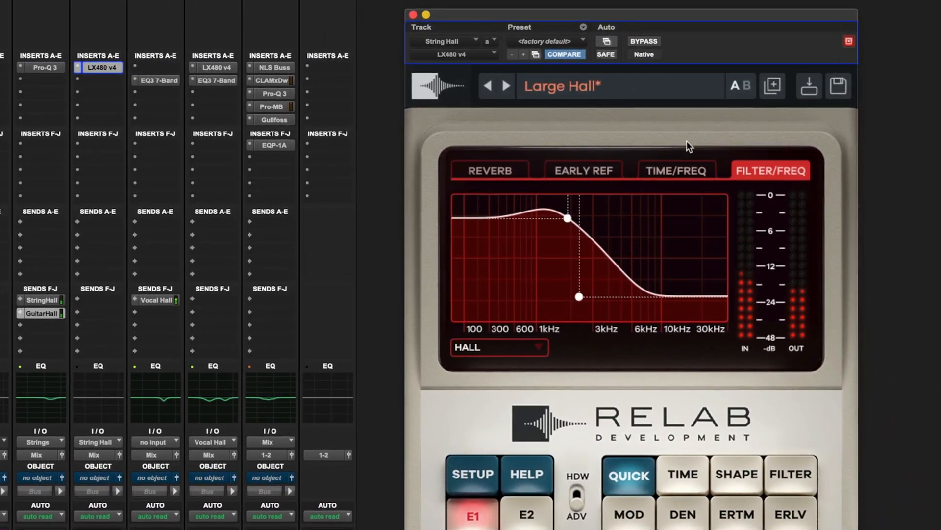
left_click(729, 141)
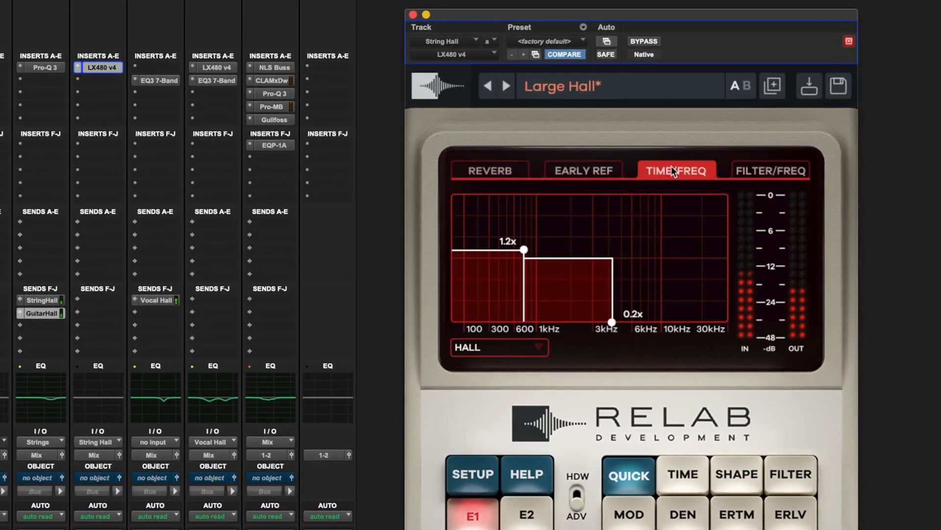
mouse_move(616, 320)
left_mouse_down()
mouse_move(612, 274)
mouse_move(612, 305)
mouse_move(626, 312)
left_mouse_up()
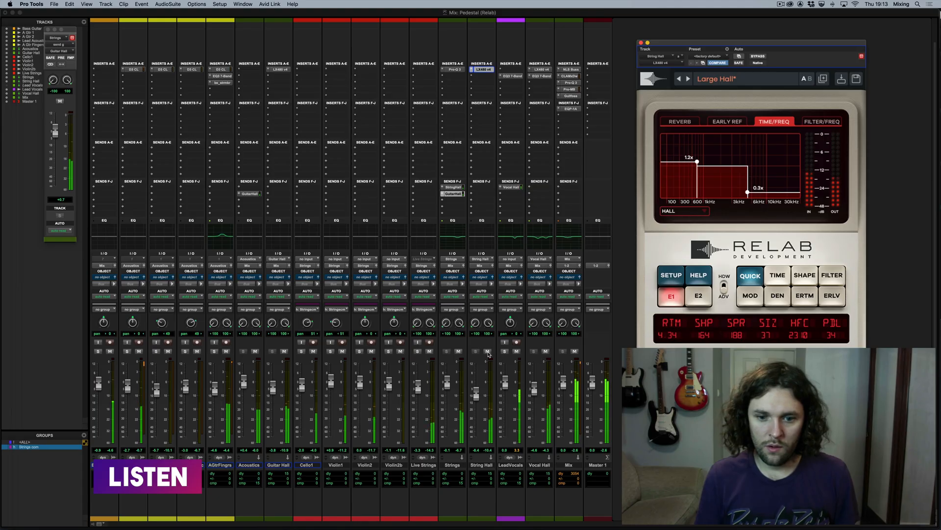
Select the Guitar Hall, String Hall and Vocal Hall tracks, mute them together and play from the C3 marker
left_click(278, 464)
left_click(484, 465, "super")
left_click(540, 464, "super")
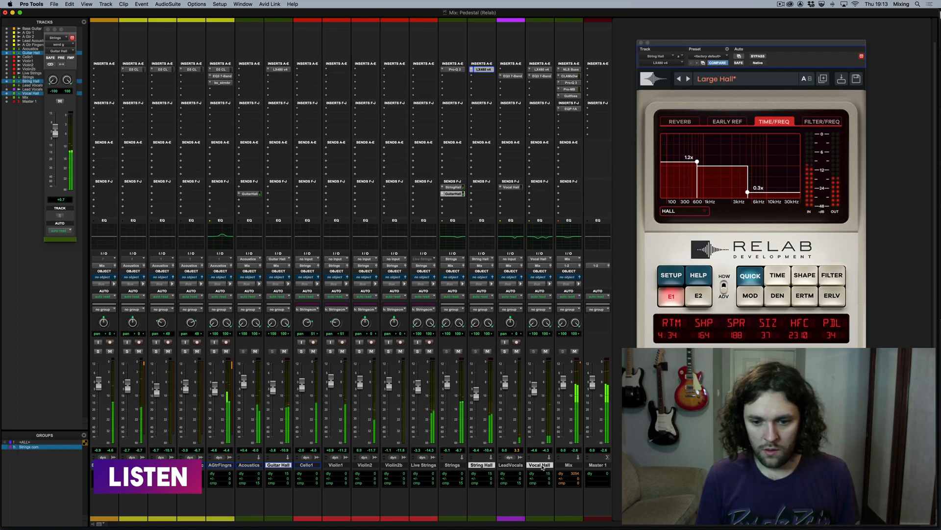
key("super+equal")
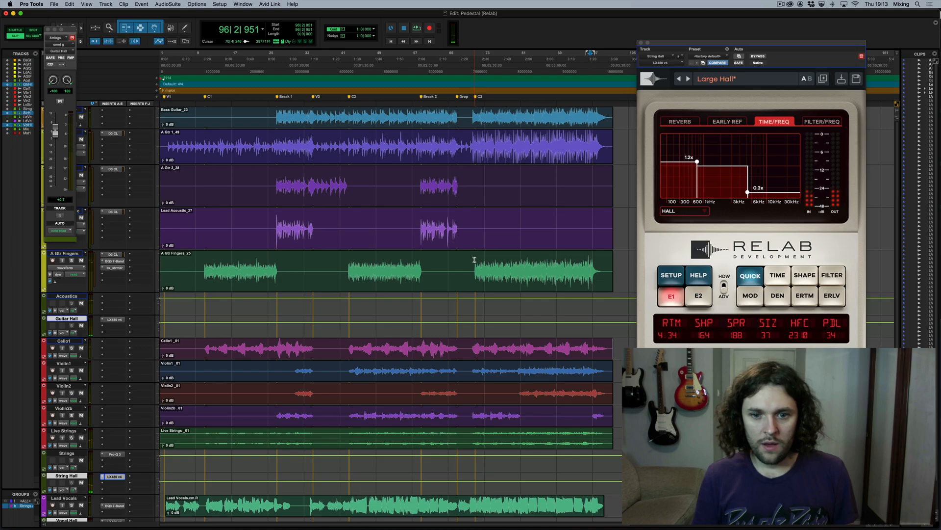
key("super+equal")
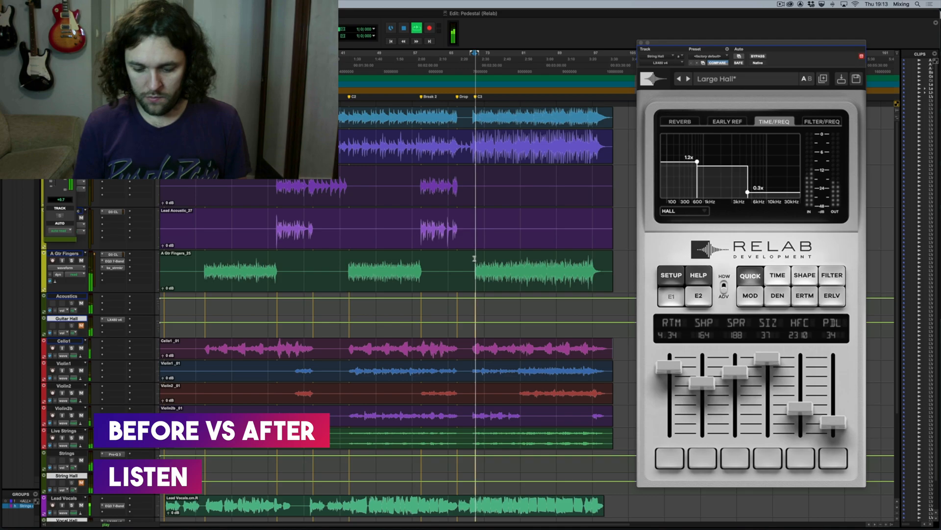
key("super+equal")
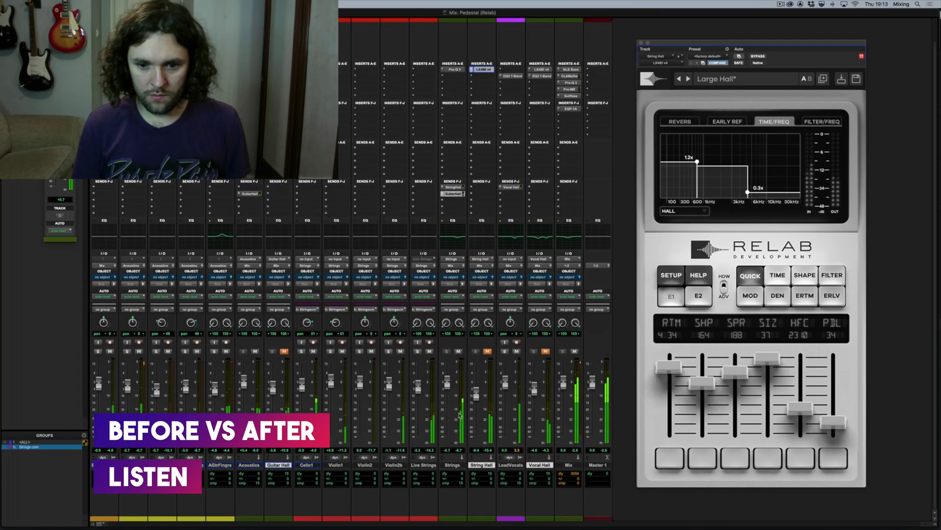
Unmute the three hall tracks together for comparison and lower the Vocal Hall fader to about -7.8 dB
left_click(487, 352, "alt")
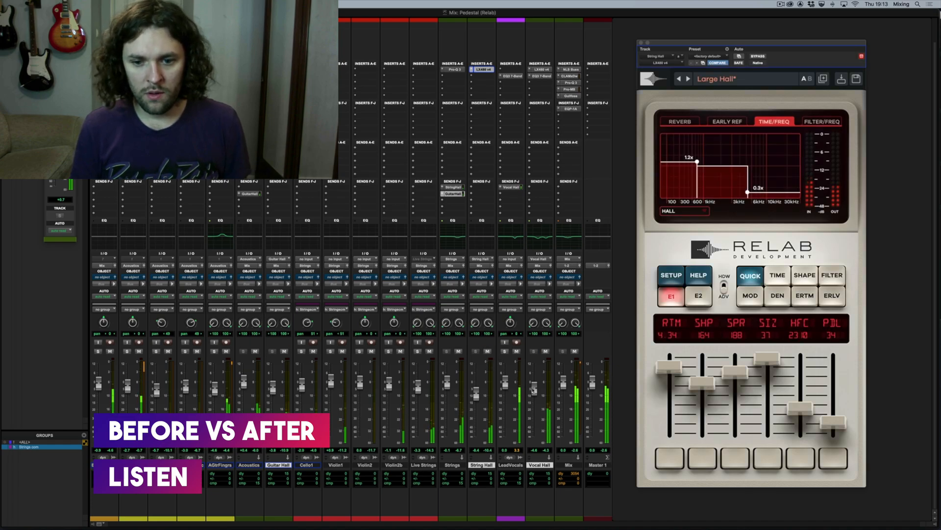
left_click_drag(533, 391, 533, 393)
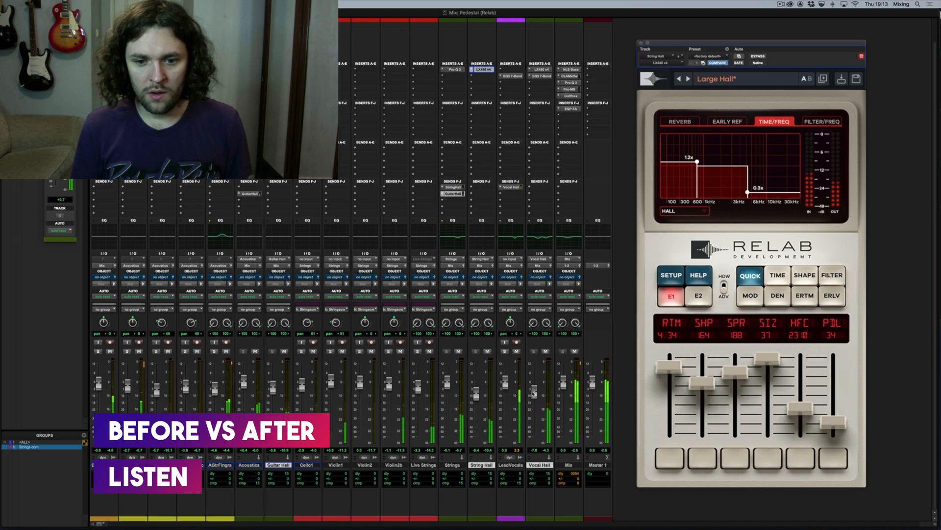
Repeatedly mute and unmute the Guitar Hall, String Hall and Vocal Hall tracks together during playback to compare the mix without and with reverb
left_click(488, 352, "alt")
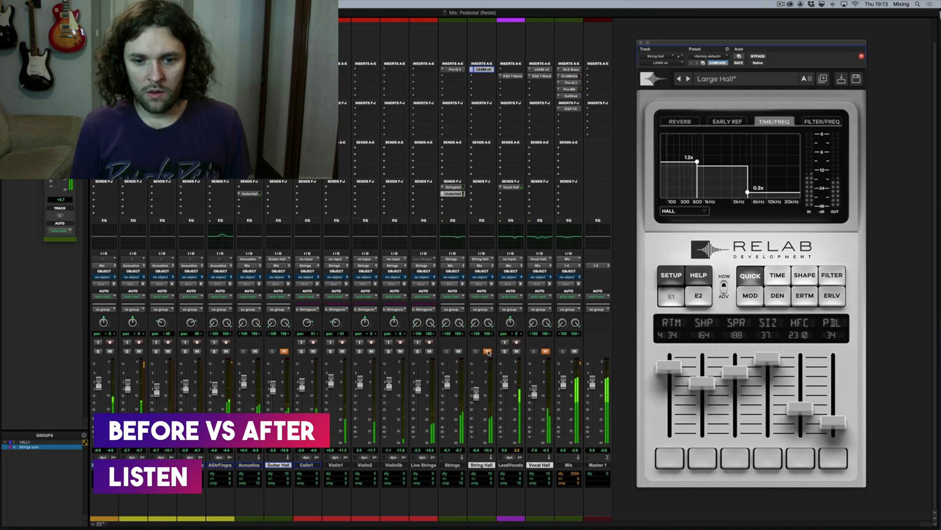
left_click(488, 352, "alt")
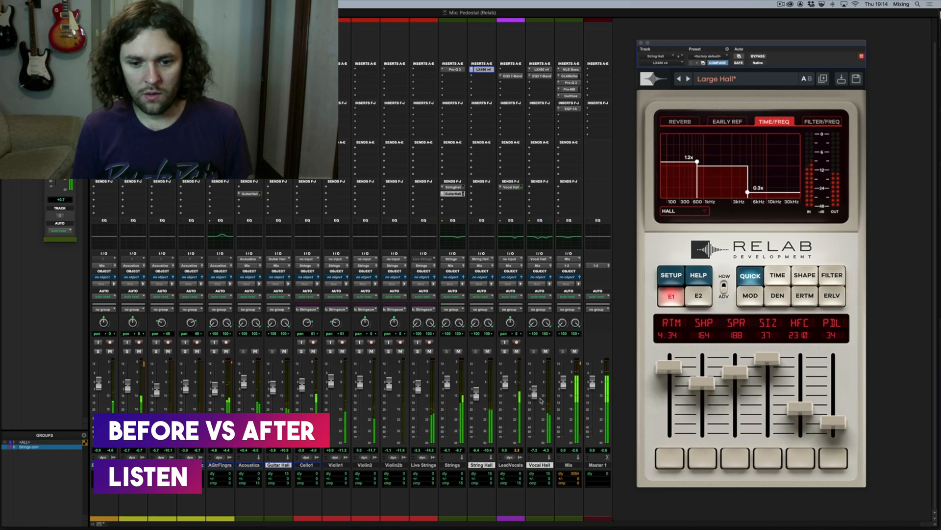
left_click(545, 352, "alt+shift")
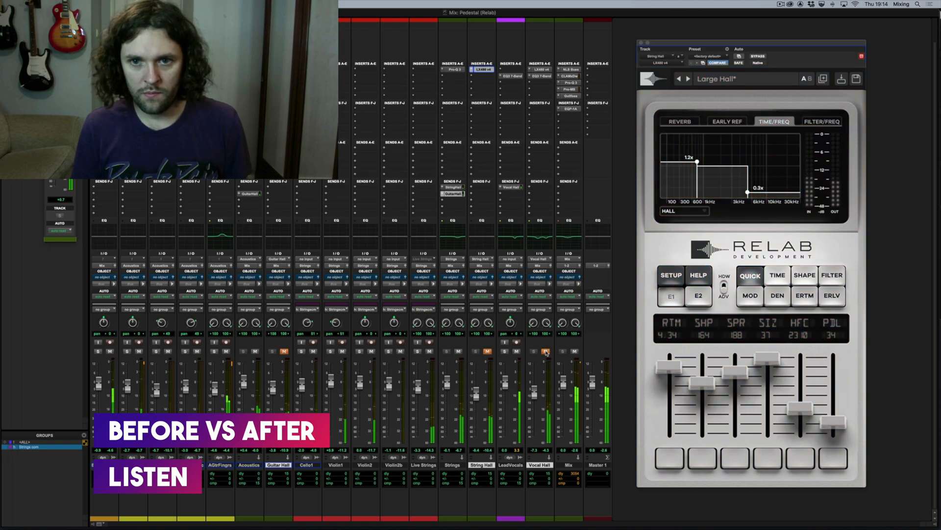
left_click(546, 351, "alt+shift")
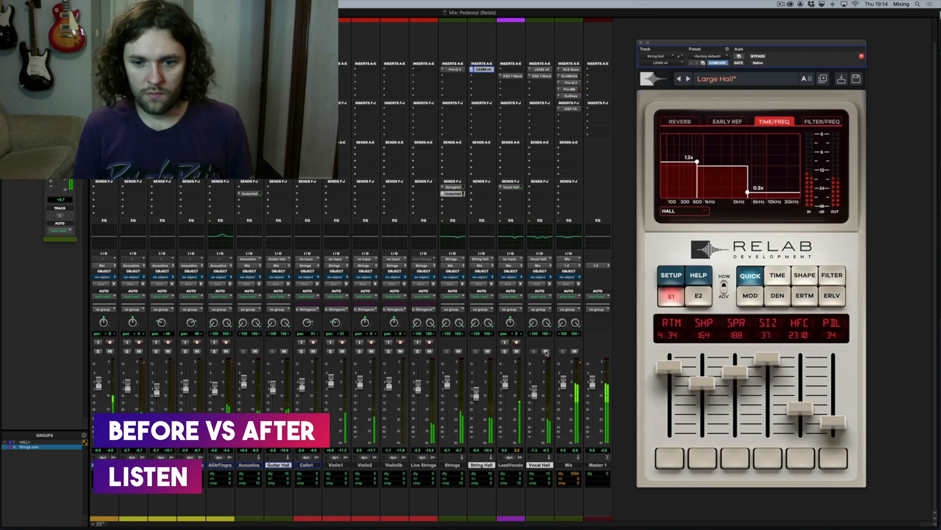
left_click(545, 351, "alt+shift")
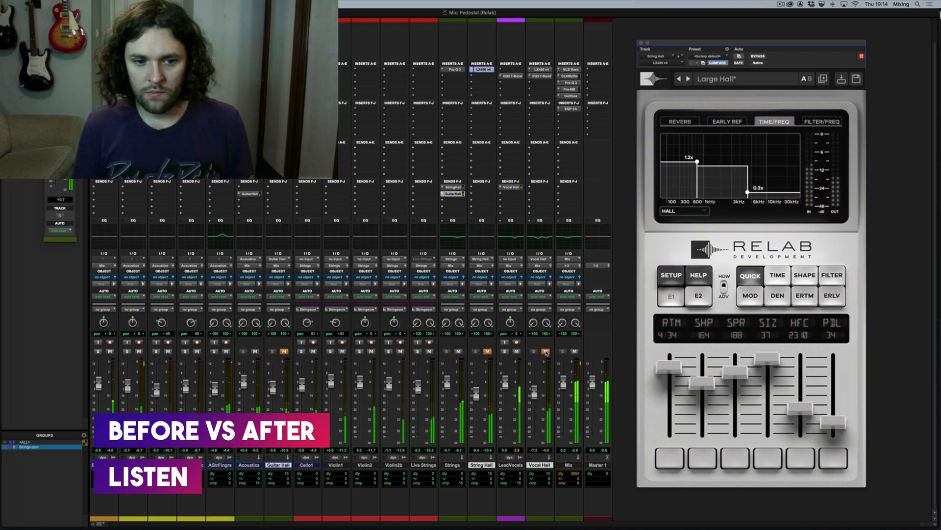
left_click(546, 351, "alt+shift")
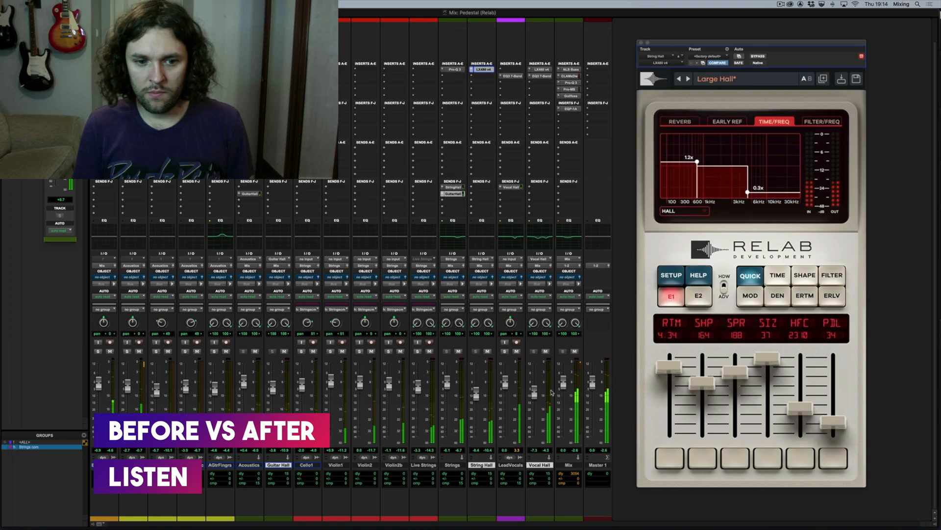